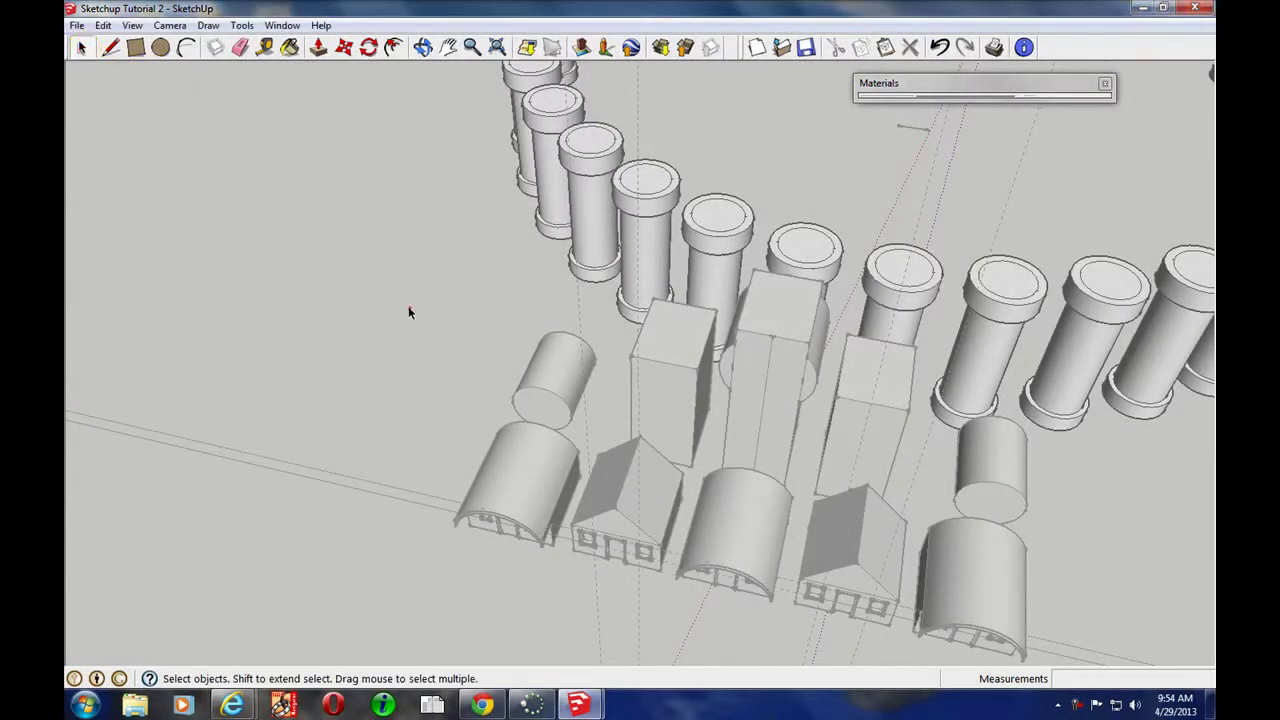
# Orbit and zoom down to a low, close view of the tall boxes among the columns
pyautogui.moveTo(408, 308); pyautogui.dragTo(763, 349, button='middle')
pyautogui.scroll(3, 760, 340)
pyautogui.moveTo(749, 200); pyautogui.dragTo(723, 206, button='middle')
pyautogui.moveTo(1108, 466); pyautogui.dragTo(1020, 382, button='middle')
pyautogui.scroll(-3, 891, 480)
pyautogui.moveTo(891, 480); pyautogui.dragTo(786, 600, button='middle')
pyautogui.scroll(3, 646, 370)
pyautogui.scroll(2, 646, 370)
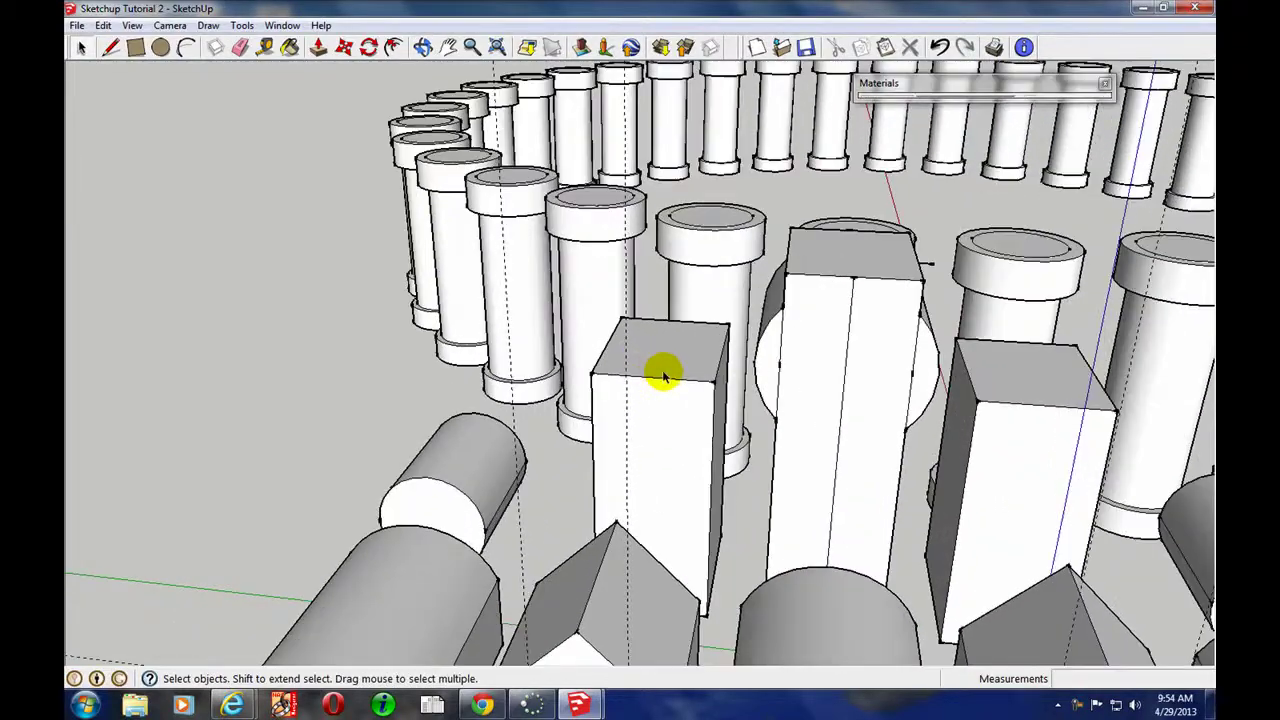
pyautogui.moveTo(663, 371); pyautogui.dragTo(680, 316, button='middle')
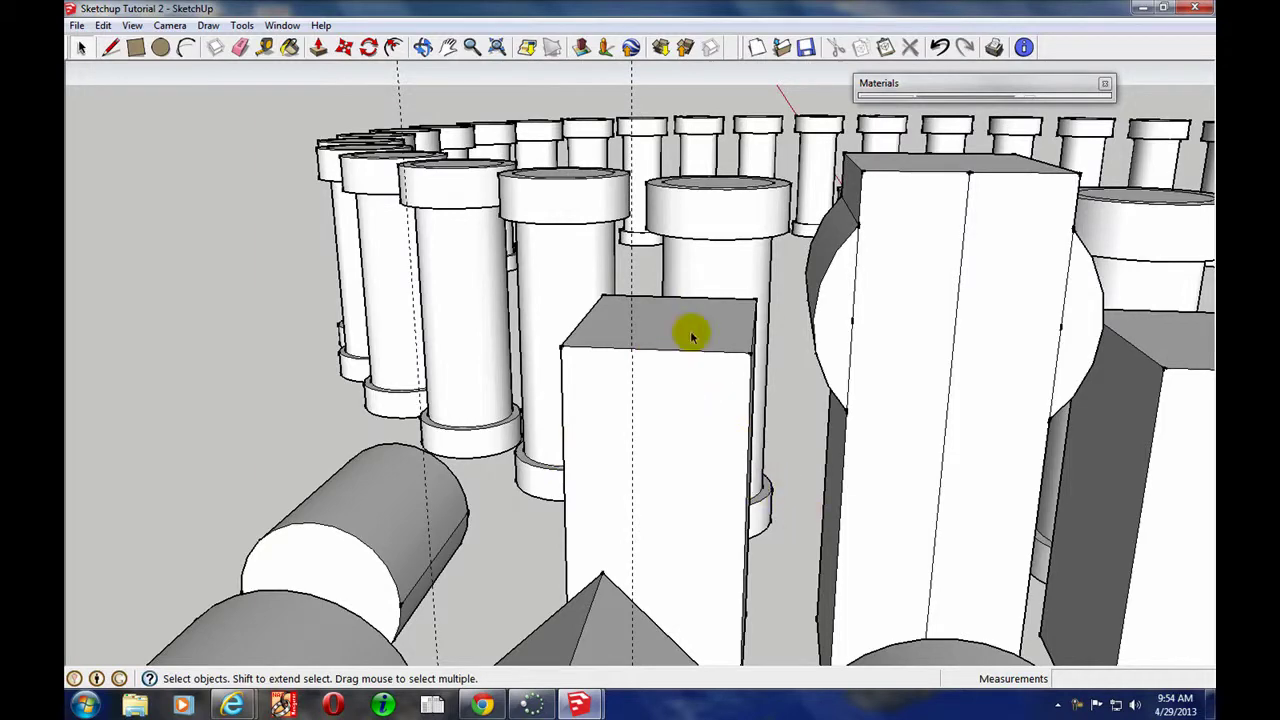
pyautogui.moveTo(663, 371); pyautogui.dragTo(669, 285, button='middle')
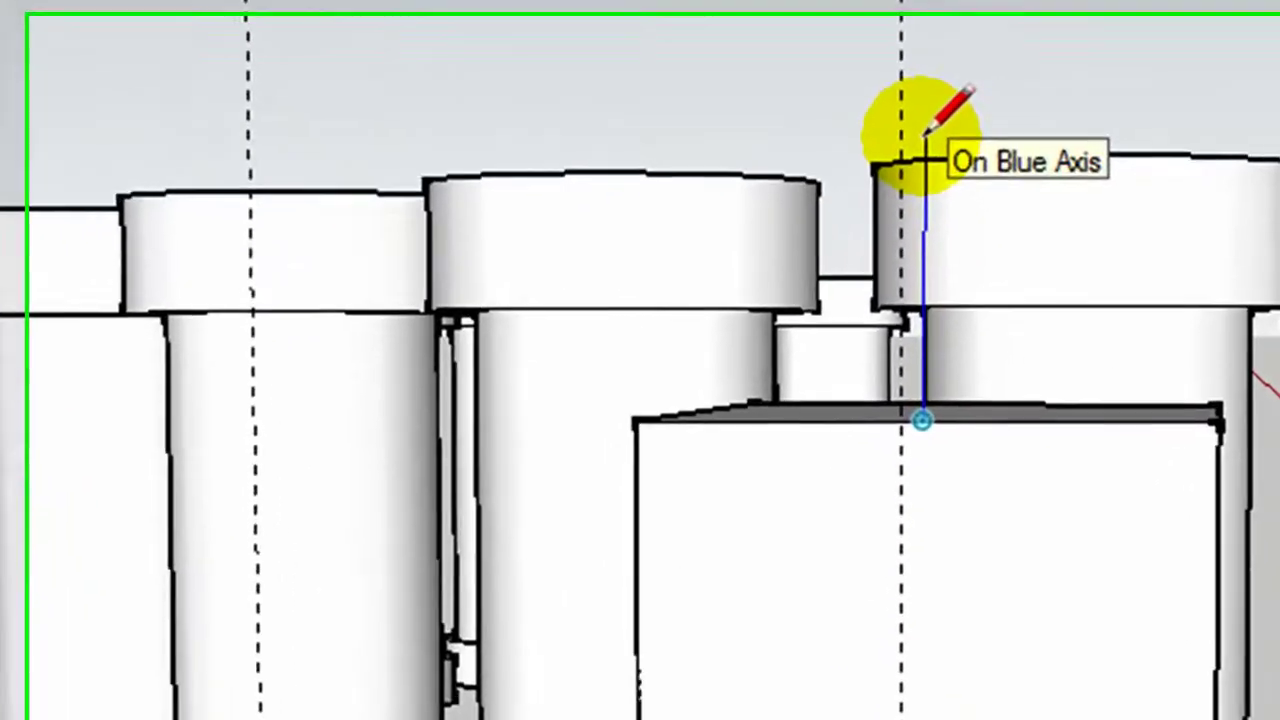
# Draw a gable triangle from a peak above the box to its top-left and right corners
pyautogui.click(1071, 379)
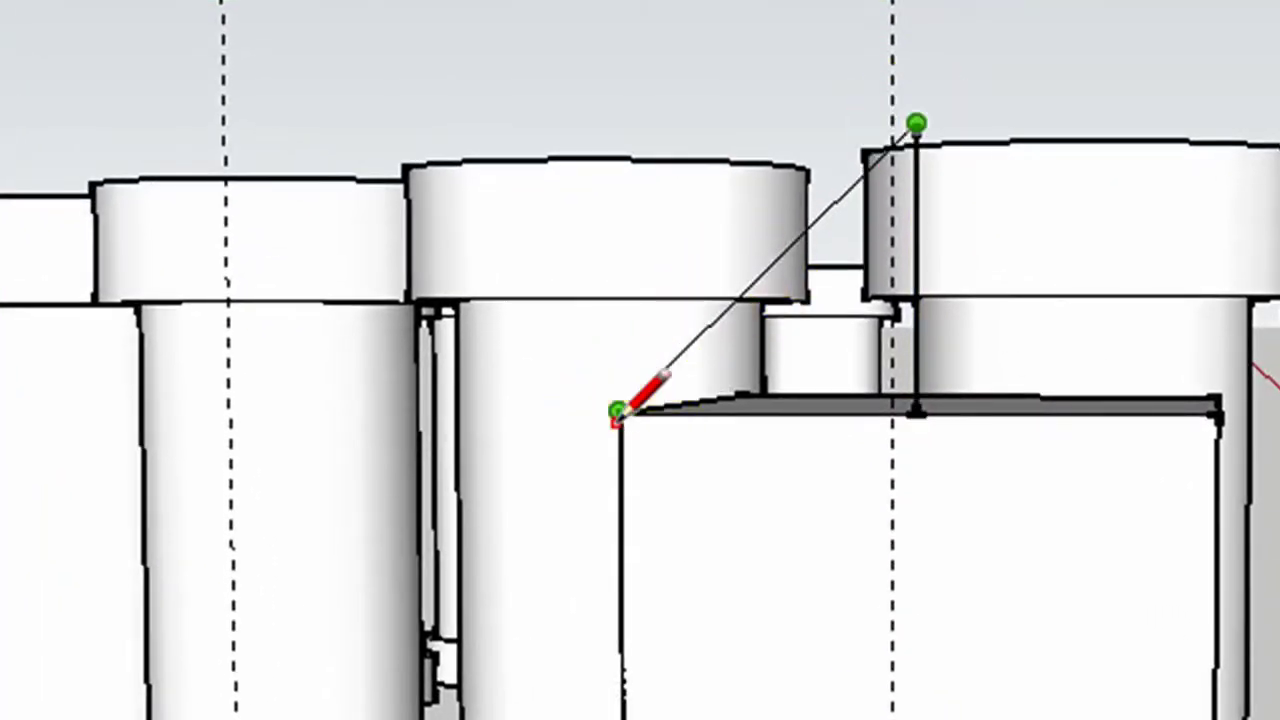
pyautogui.click(617, 411)
pyautogui.click(916, 122)
pyautogui.click(1215, 413)
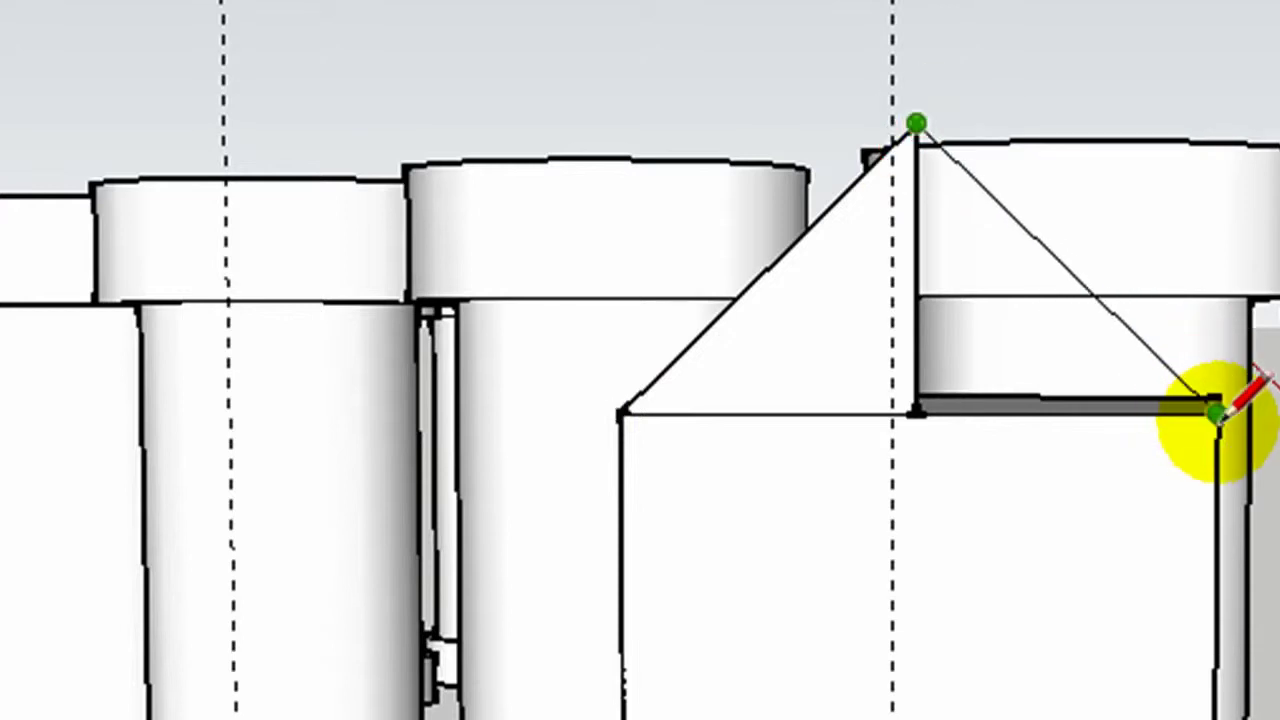
# Push/Pull the sloped face and the left triangular face away to shape the pitched roof
pyautogui.moveTo(1200, 300)
pyautogui.mouseDown(button='middle')
pyautogui.moveTo(1000, 450)
pyautogui.moveTo(890, 620)
pyautogui.moveTo(478, 458)
pyautogui.mouseUp(button='middle')
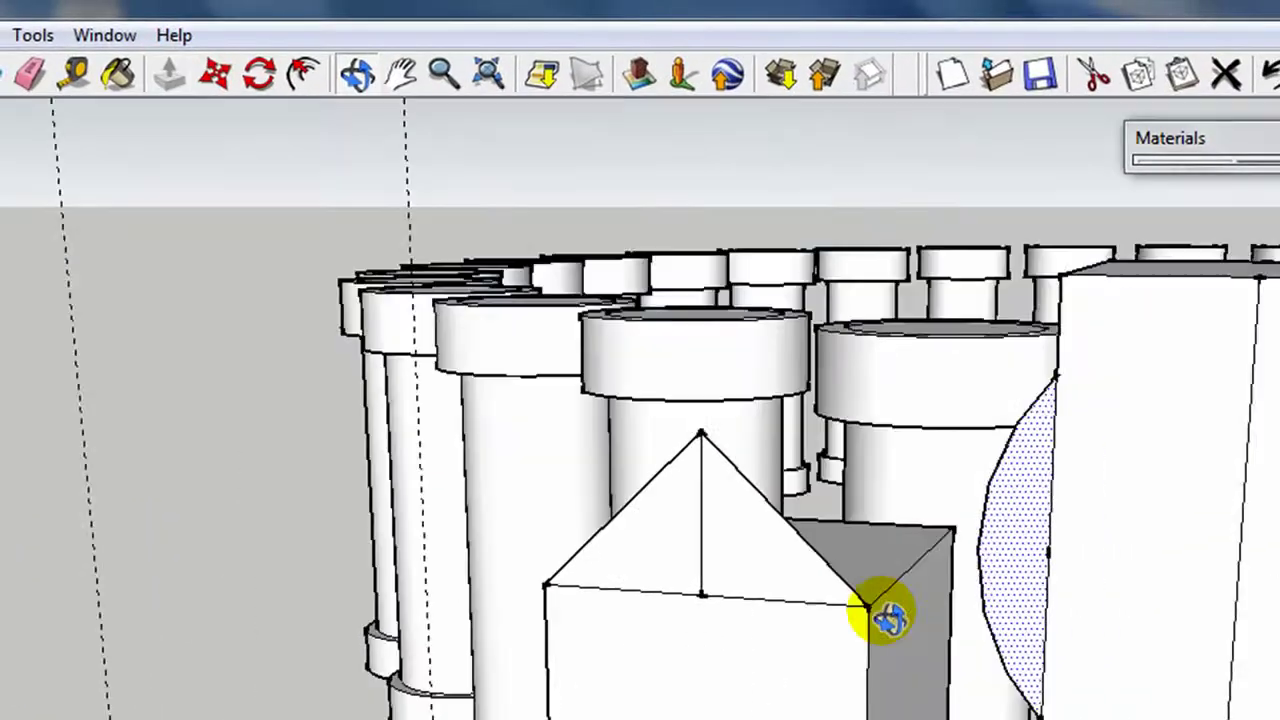
pyautogui.press('p')
pyautogui.moveTo(478, 458); pyautogui.dragTo(748, 597)
pyautogui.moveTo(410, 440); pyautogui.dragTo(689, 674)
pyautogui.moveTo(680, 685); pyautogui.dragTo(1143, 663, button='middle')
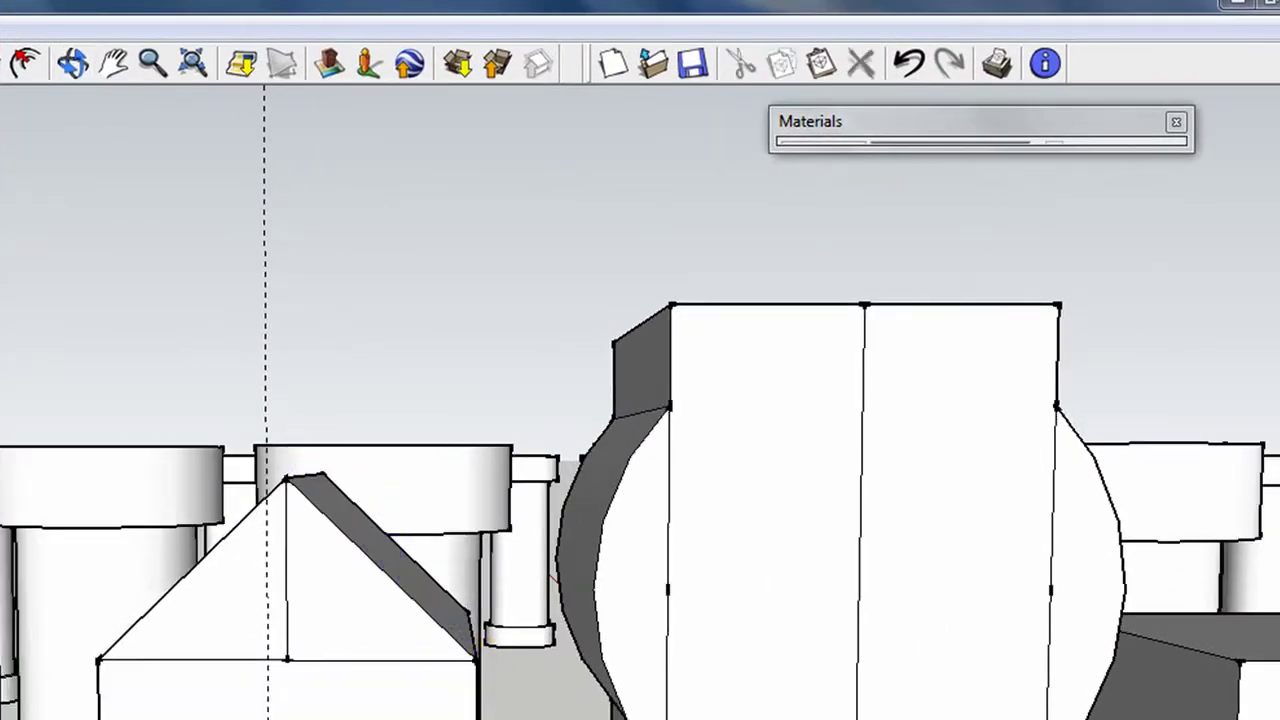
# Undo the roof push and the slanted triangular face, then view the columns from higher up
pyautogui.click(910, 63)
pyautogui.click(912, 62)
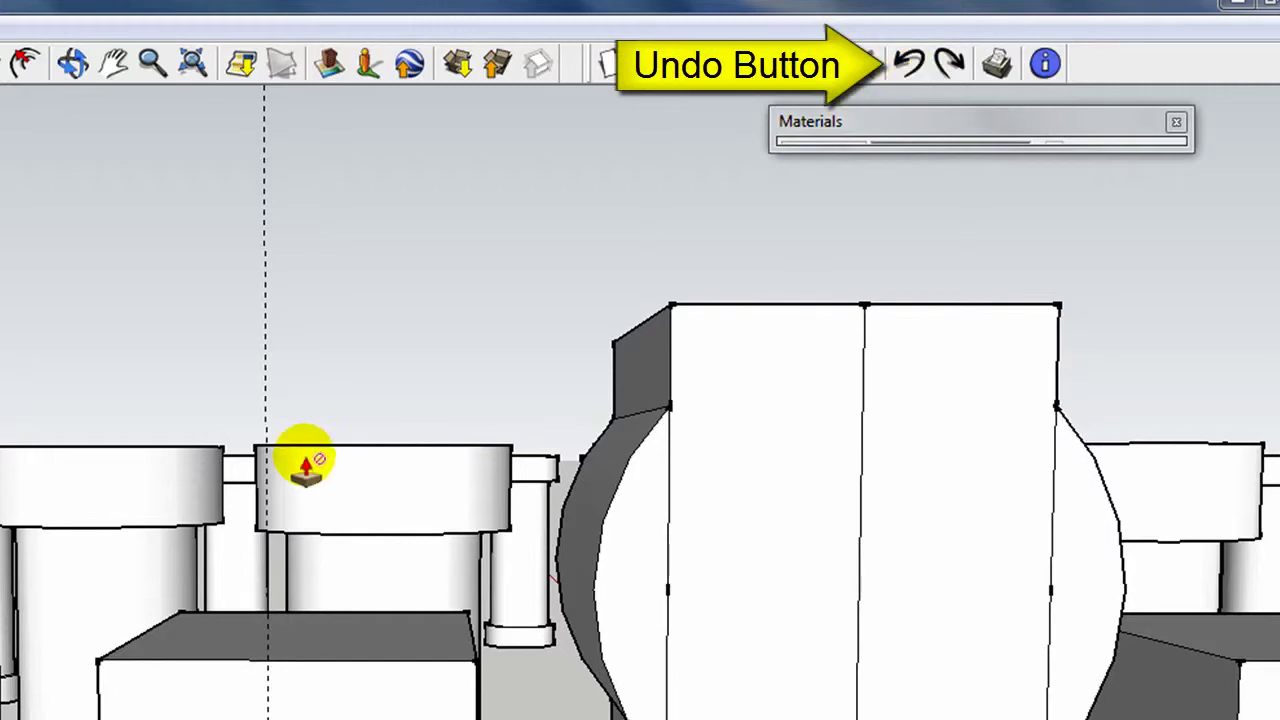
pyautogui.moveTo(300, 457); pyautogui.dragTo(334, 614, button='middle')
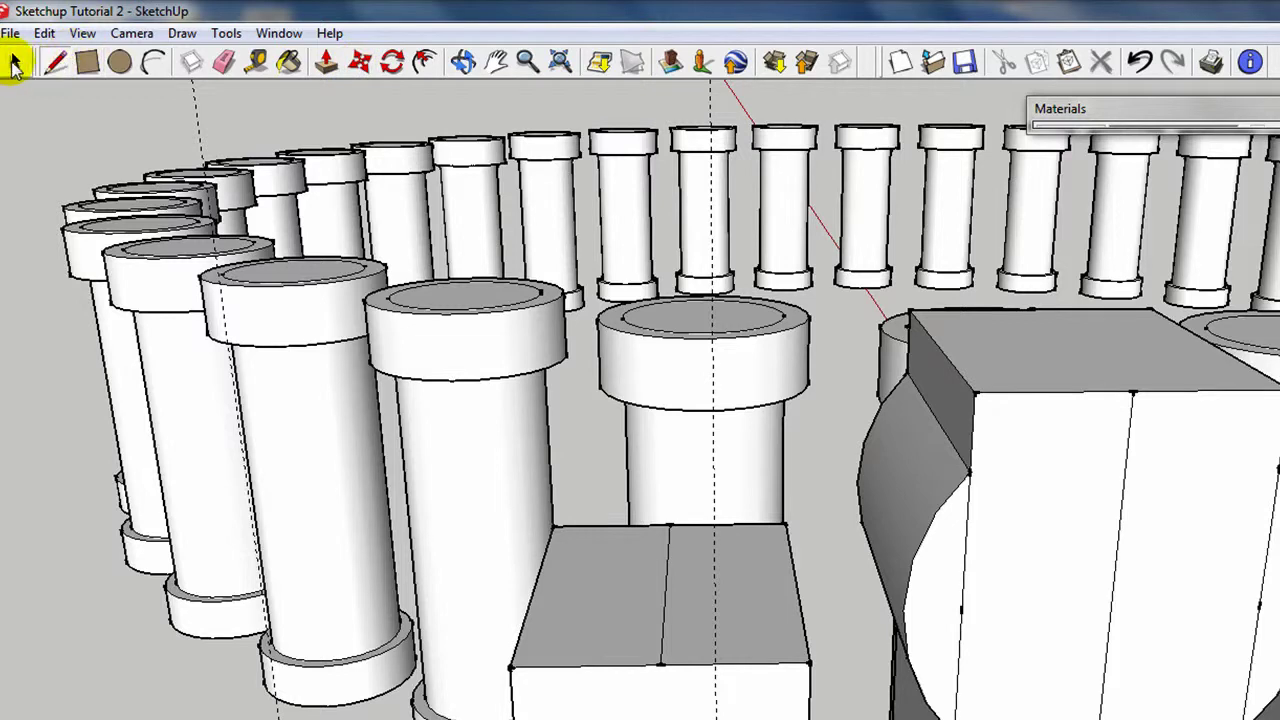
# Select the edge dividing the box's top face
pyautogui.click(669, 601)
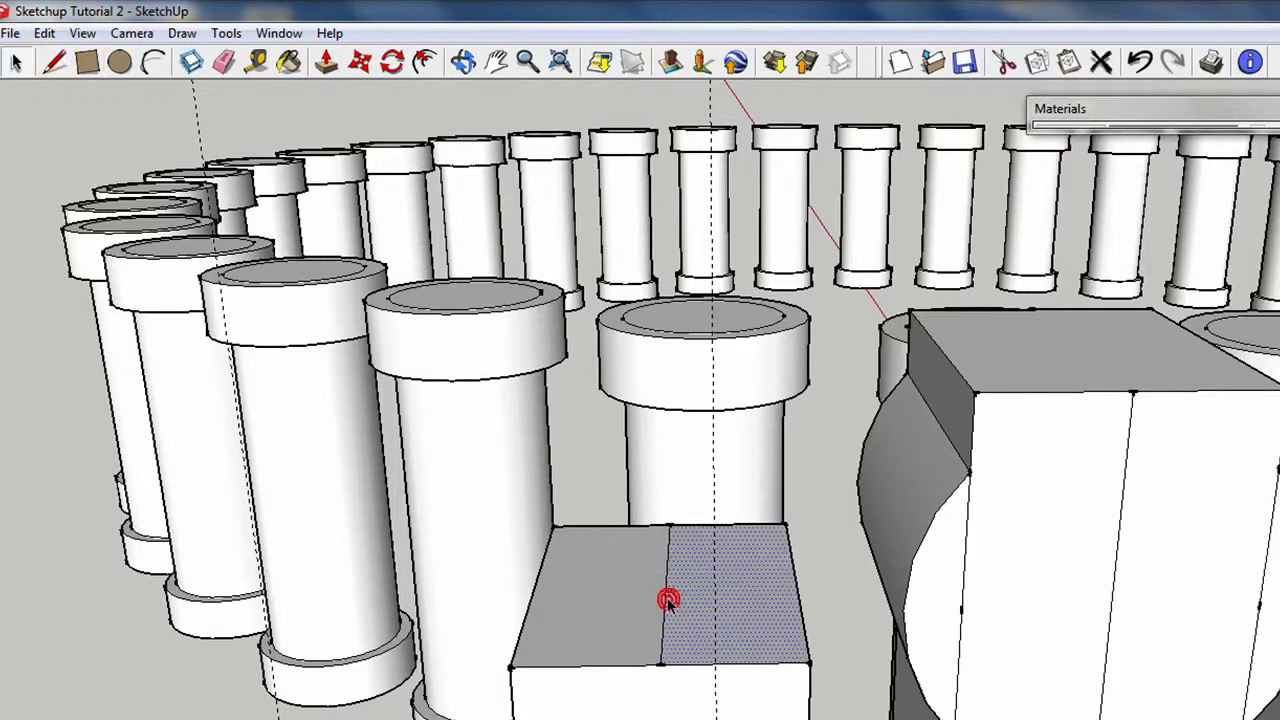
pyautogui.click(667, 601)
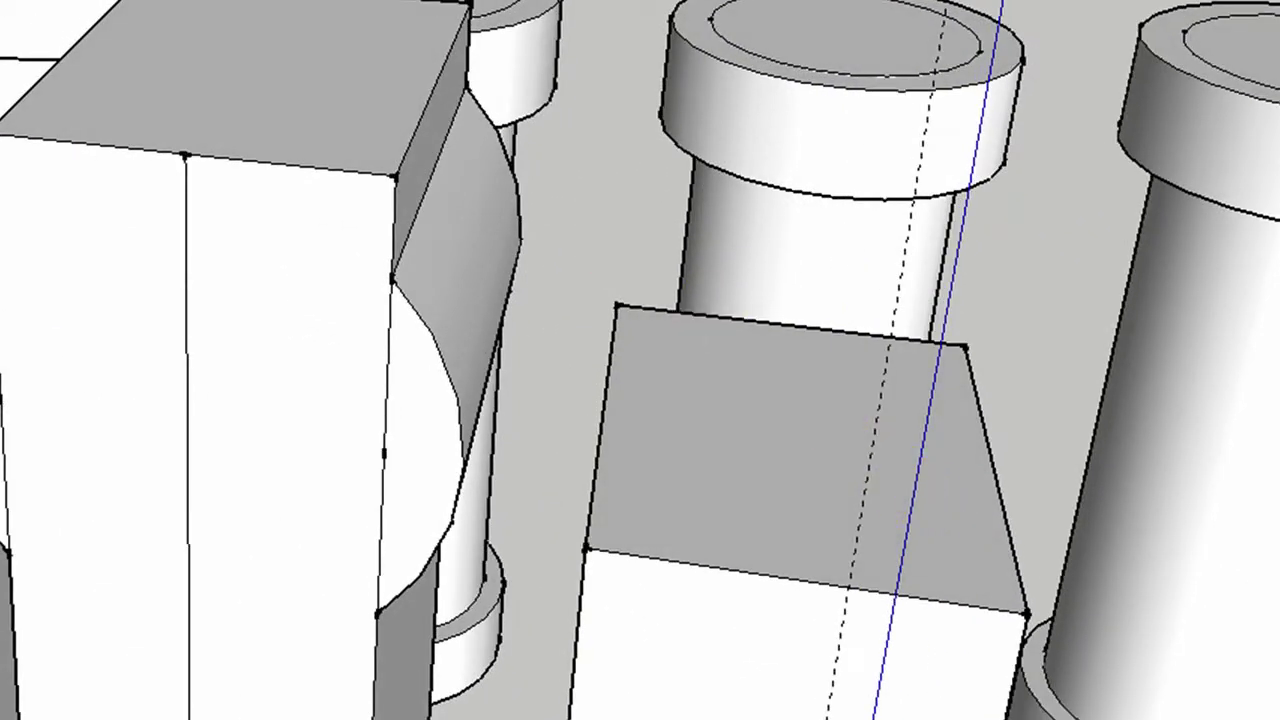
pyautogui.click(616, 305)
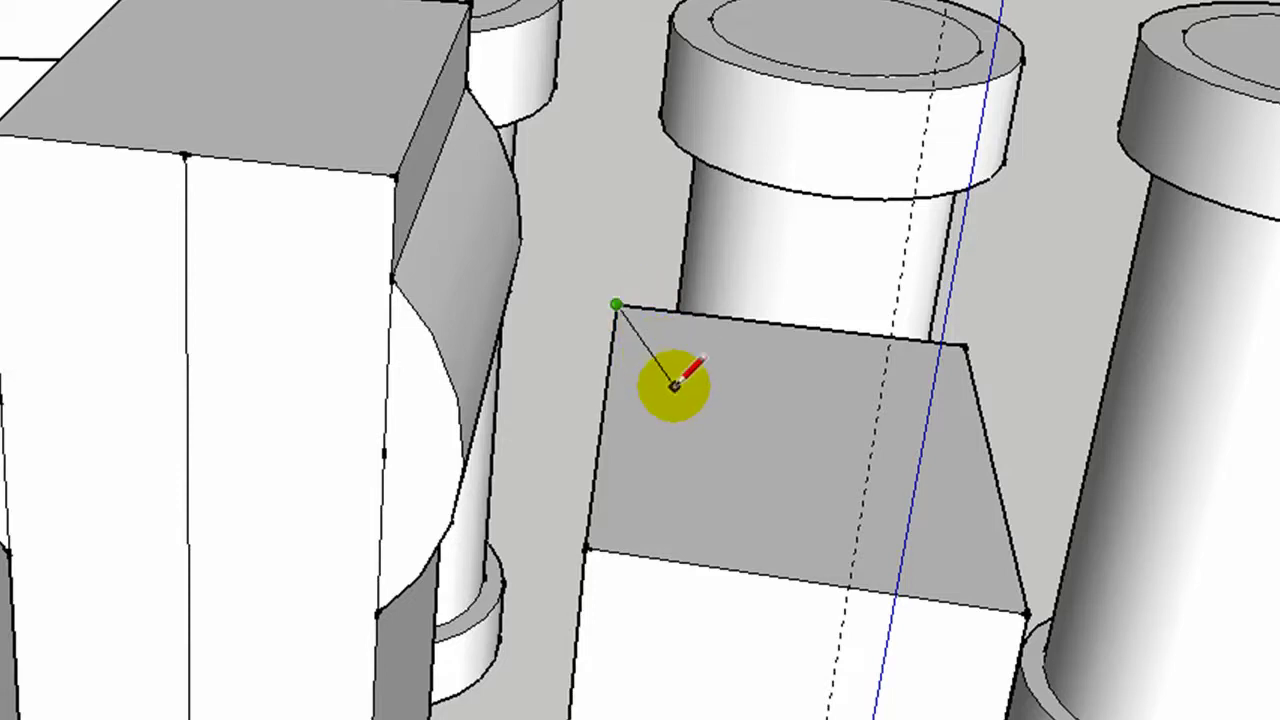
pyautogui.click(1024, 608)
pyautogui.click(962, 345)
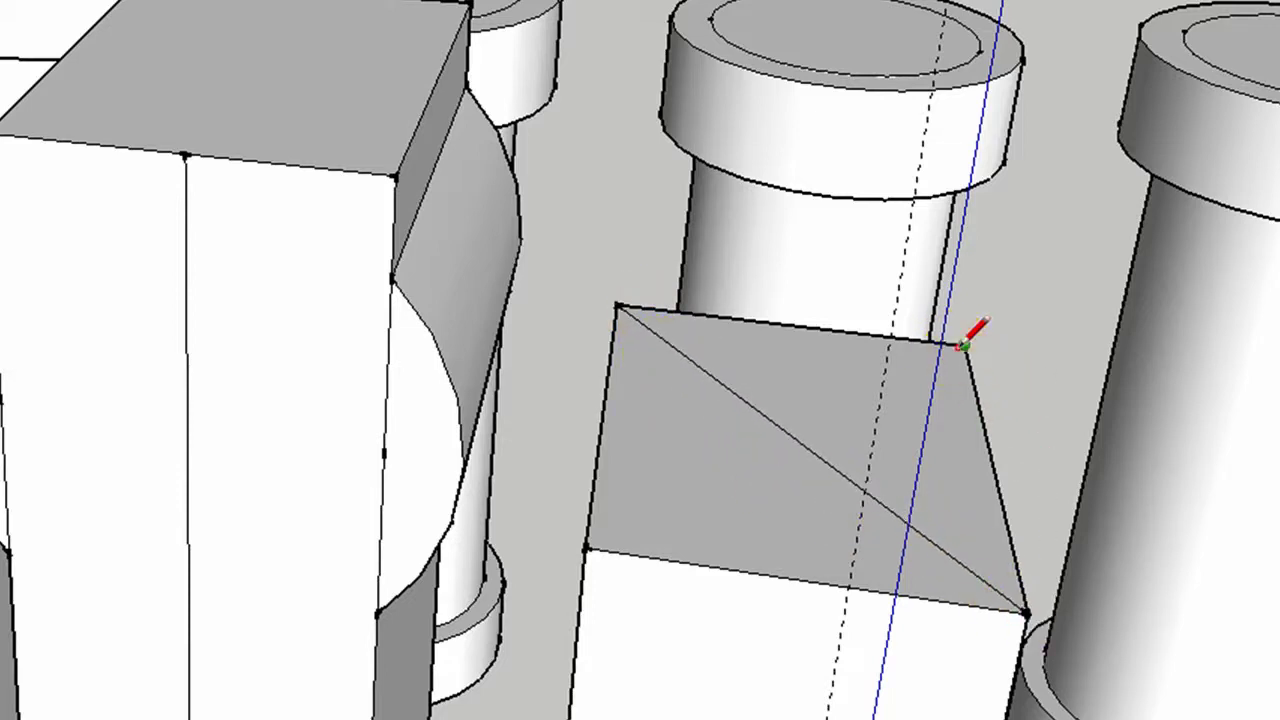
pyautogui.moveTo(962, 345)
pyautogui.mouseDown()
pyautogui.moveTo(634, 486)
pyautogui.moveTo(590, 545)
pyautogui.mouseUp()
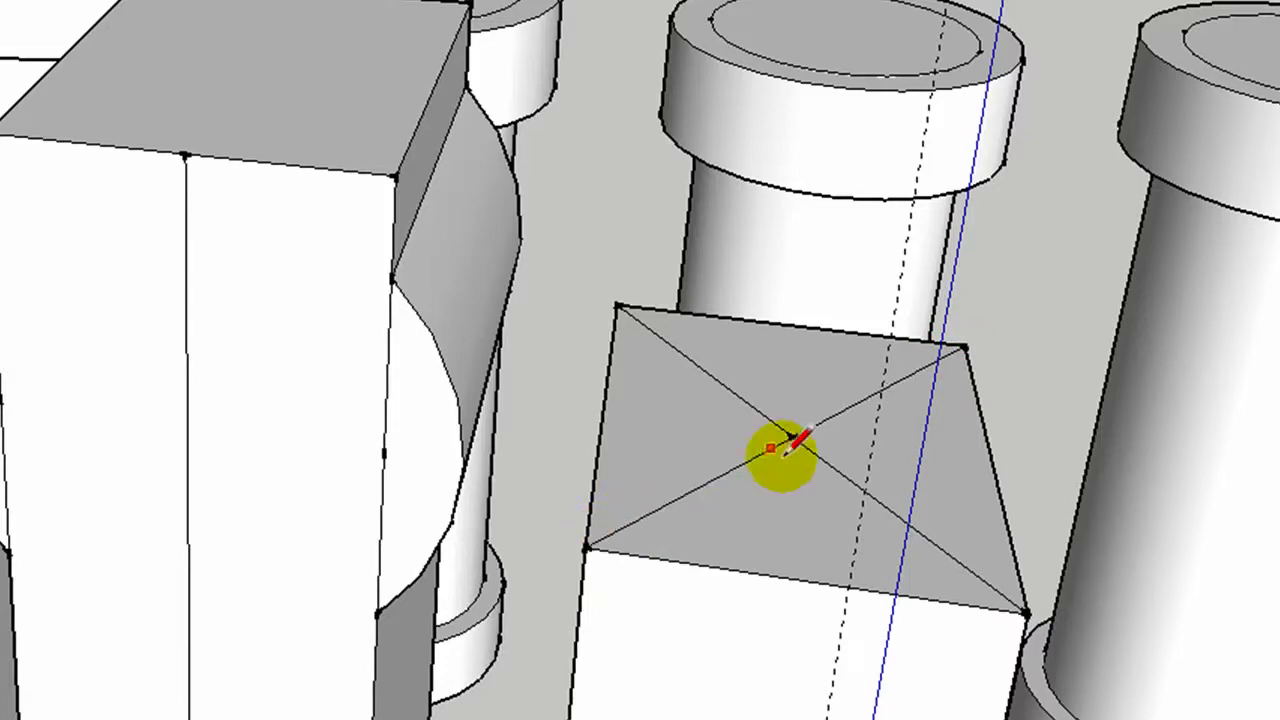
pyautogui.moveTo(800, 434)
pyautogui.mouseDown(button='middle')
pyautogui.moveTo(800, 466)
pyautogui.moveTo(809, 309)
pyautogui.moveTo(618, 272)
pyautogui.moveTo(323, 257)
pyautogui.mouseUp(button='middle')
pyautogui.click(379, 312)
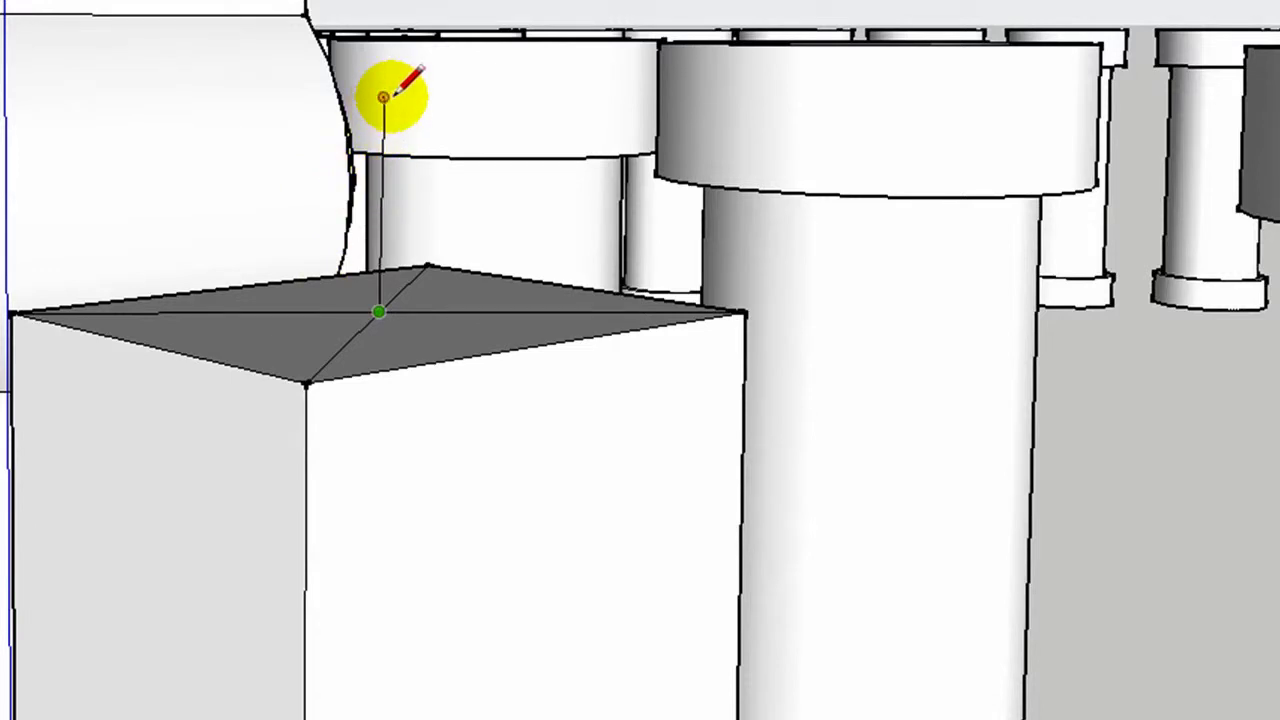
pyautogui.moveTo(383, 96)
pyautogui.mouseDown(button='middle')
pyautogui.moveTo(517, 194)
pyautogui.moveTo(634, 160)
pyautogui.mouseUp(button='middle')
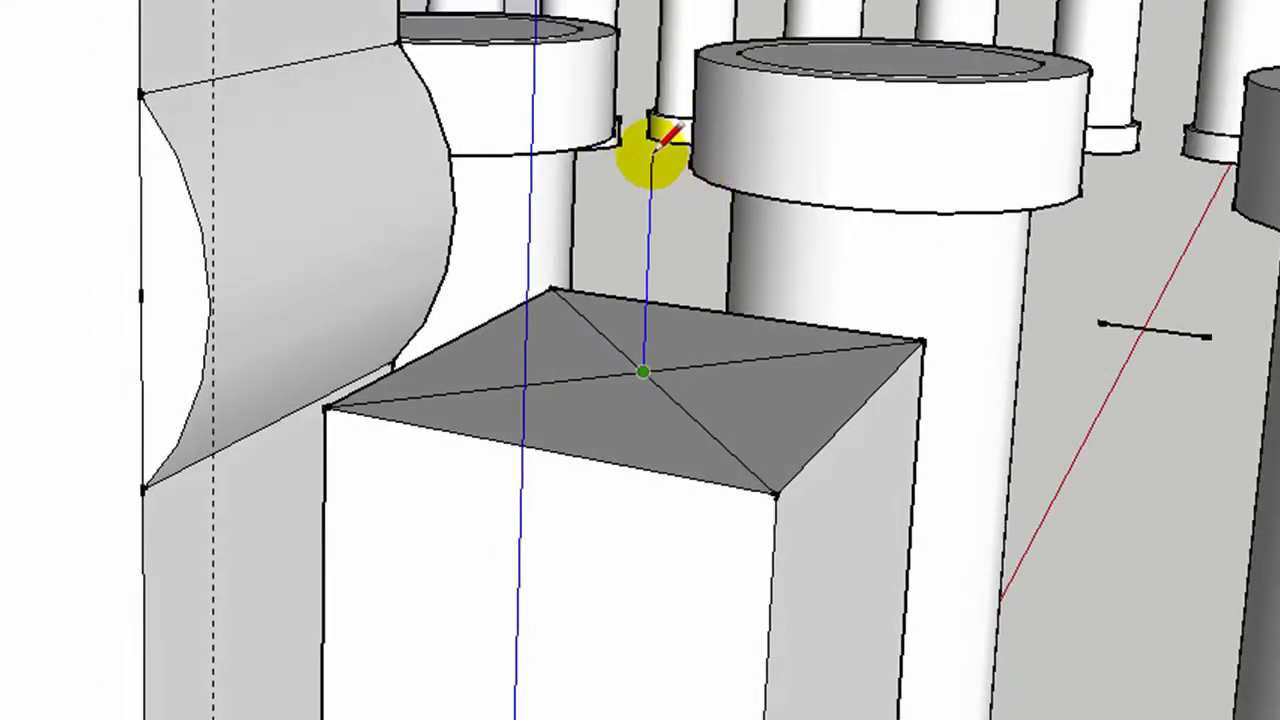
pyautogui.click(652, 150)
pyautogui.click(773, 492)
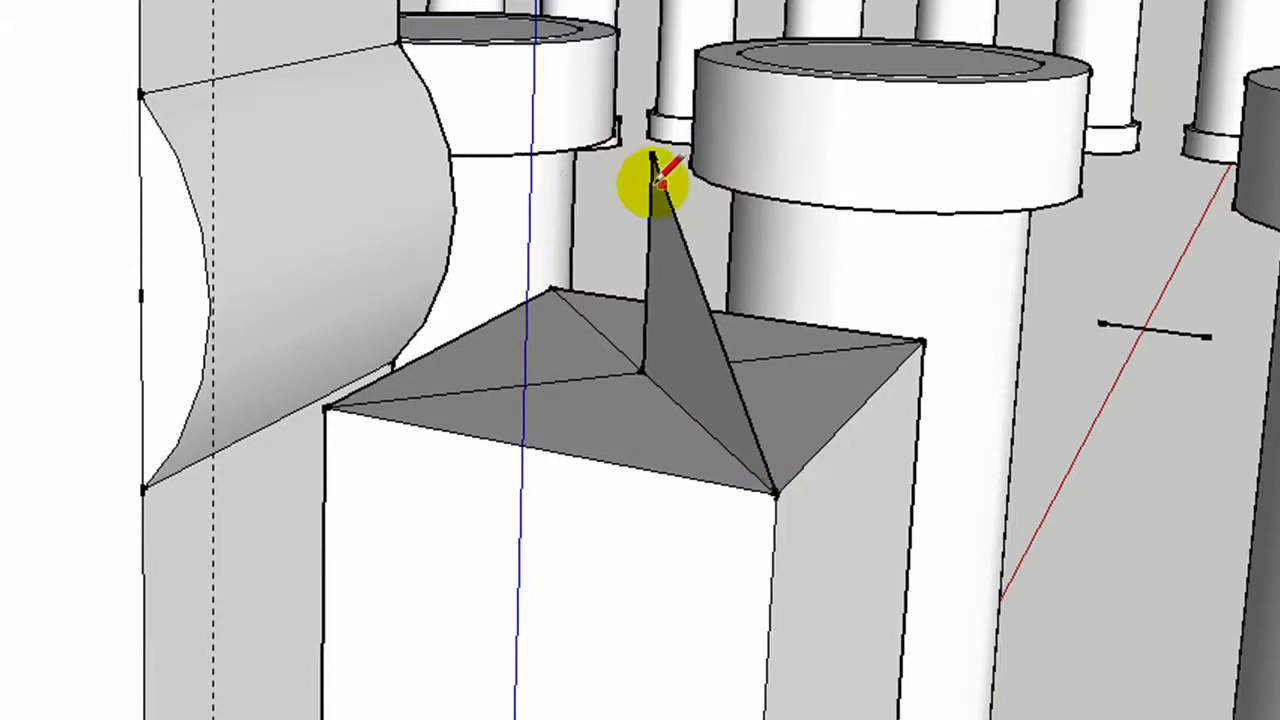
pyautogui.moveTo(652, 150); pyautogui.dragTo(328, 410)
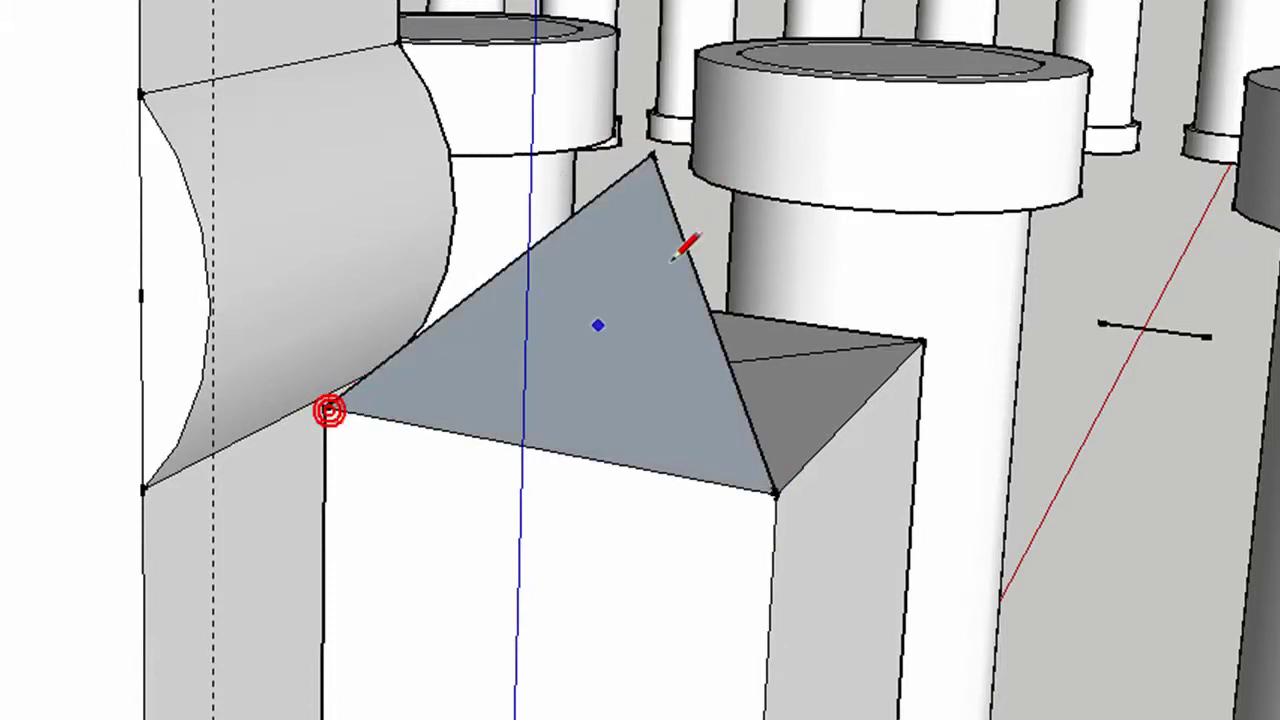
pyautogui.click(652, 150)
pyautogui.click(922, 345)
pyautogui.moveTo(908, 290)
pyautogui.mouseDown(button='middle')
pyautogui.moveTo(918, 503)
pyautogui.moveTo(800, 614)
pyautogui.mouseUp(button='middle')
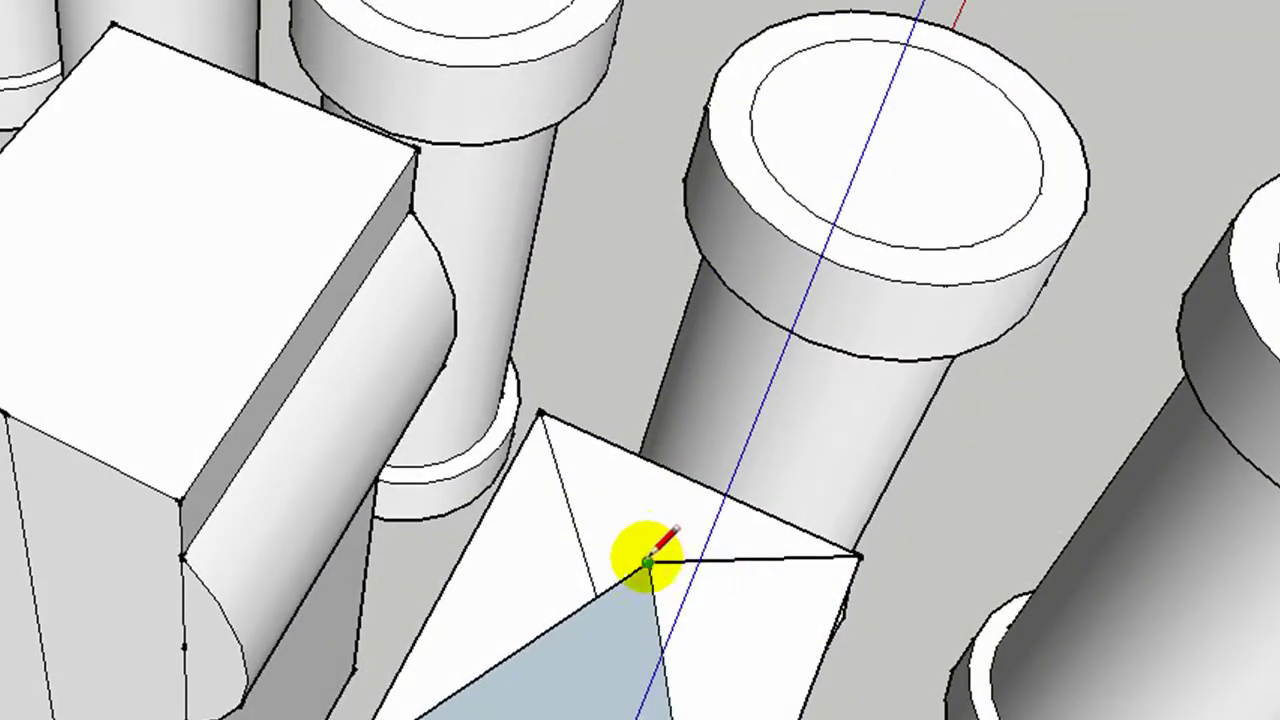
pyautogui.click(547, 432)
pyautogui.moveTo(686, 651)
pyautogui.mouseDown(button='middle')
pyautogui.moveTo(346, 300)
pyautogui.moveTo(170, 280)
pyautogui.moveTo(903, 380)
pyautogui.moveTo(880, 405)
pyautogui.mouseUp(button='middle')
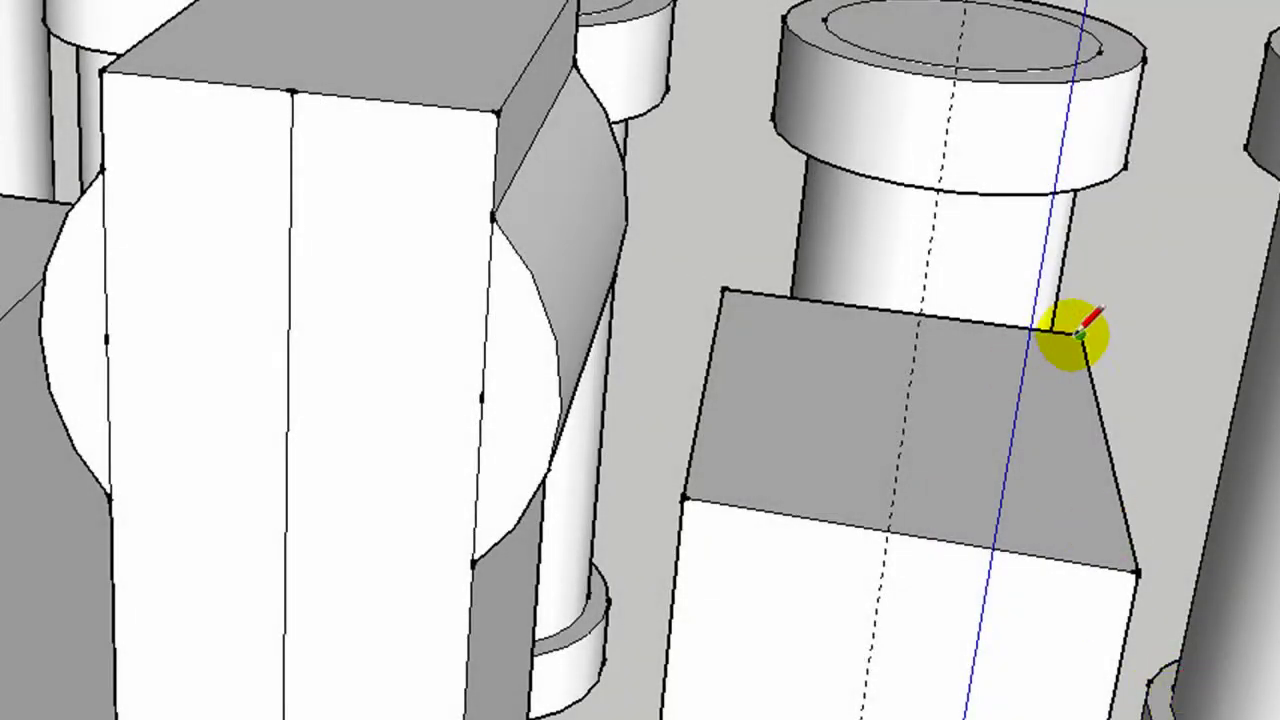
# Draw lines from the top face's corners to its centre and pick up their crossing point
pyautogui.moveTo(1078, 333); pyautogui.dragTo(684, 496)
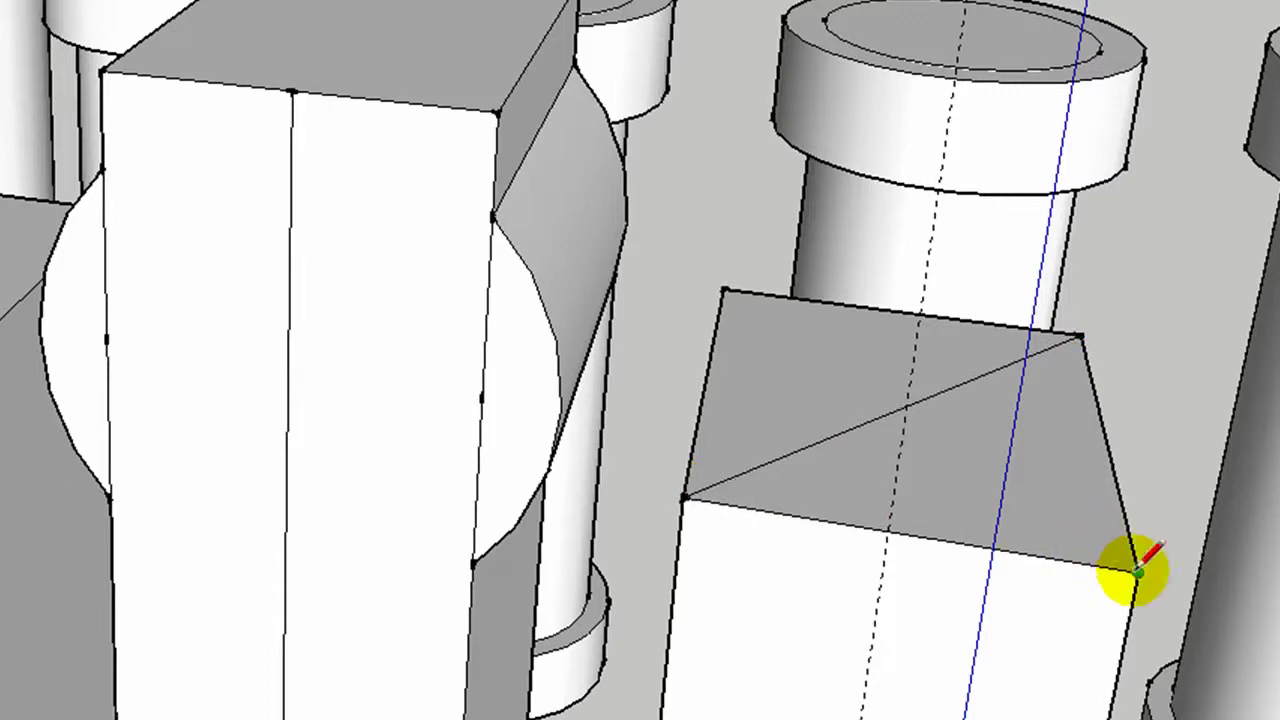
pyautogui.moveTo(1137, 570); pyautogui.dragTo(902, 409)
pyautogui.click(743, 251)
pyautogui.moveTo(722, 288); pyautogui.dragTo(900, 408)
pyautogui.click(671, 206)
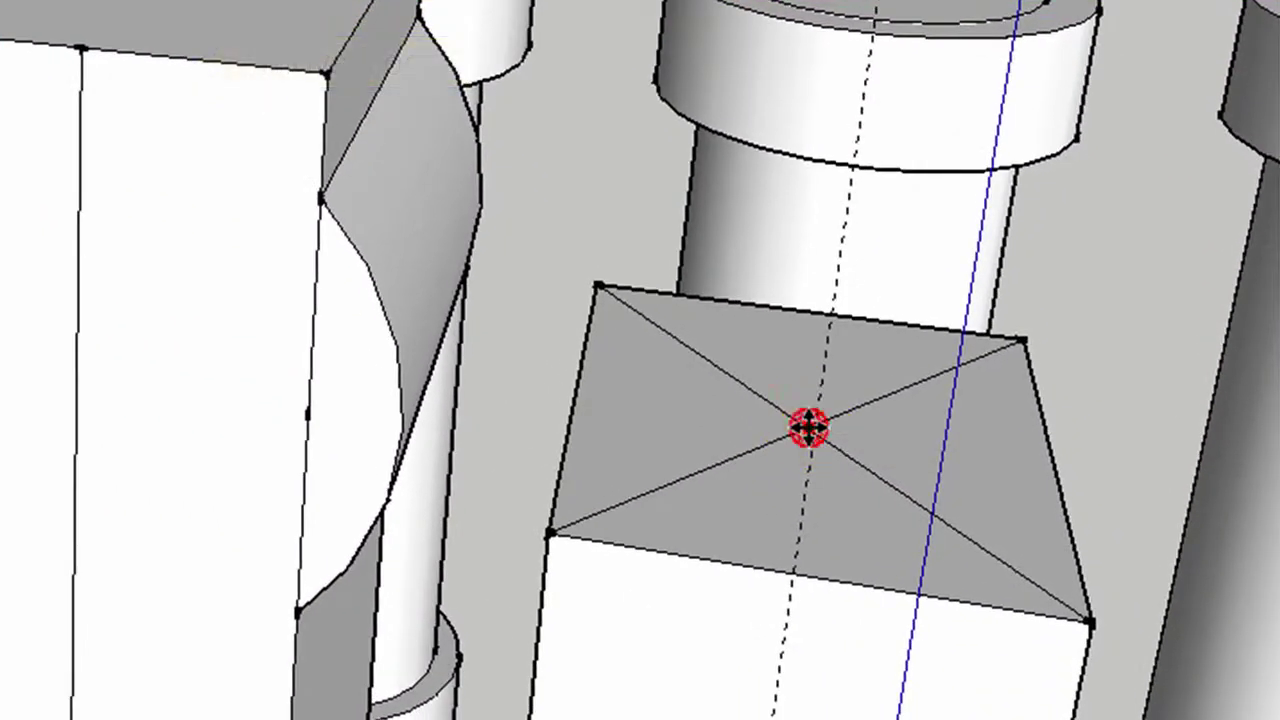
pyautogui.click(872, 490)
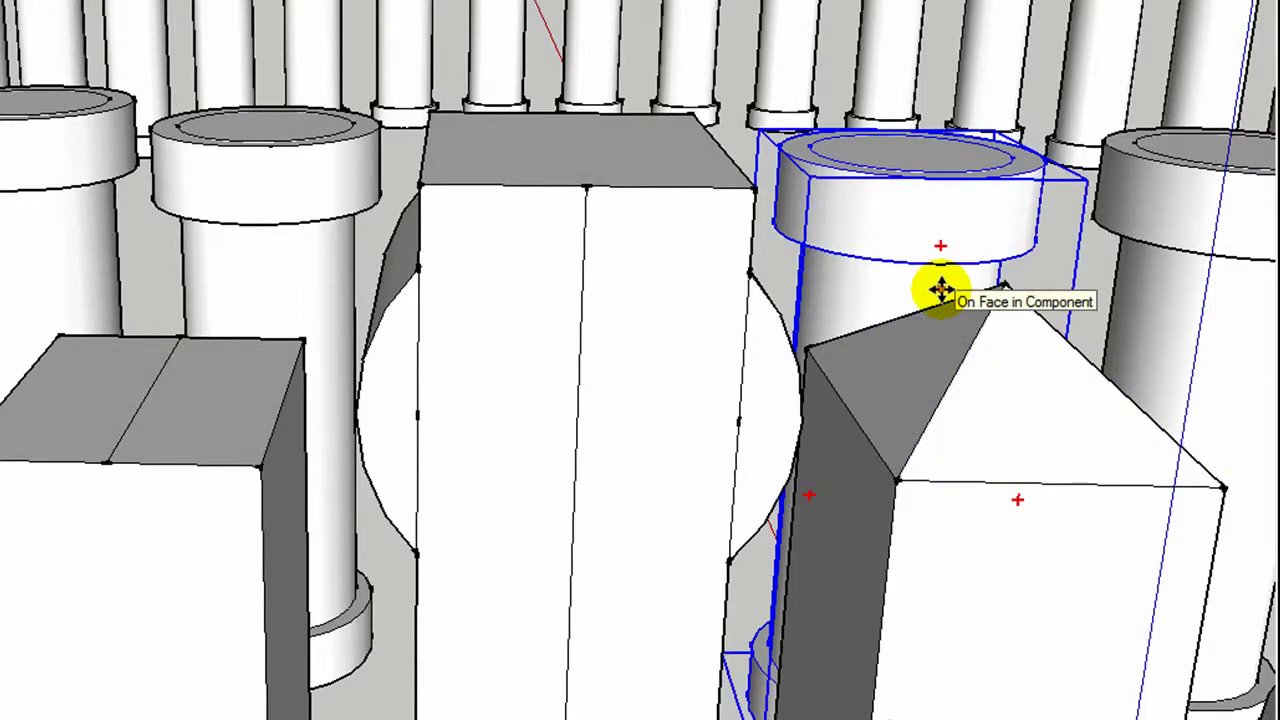
# Offset the box's top outward into a wider border and cross it with two diagonals
pyautogui.moveTo(940, 289)
pyautogui.mouseDown(button='middle')
pyautogui.moveTo(834, 271)
pyautogui.moveTo(1014, 491)
pyautogui.moveTo(1020, 623)
pyautogui.moveTo(1040, 675)
pyautogui.mouseUp(button='middle')
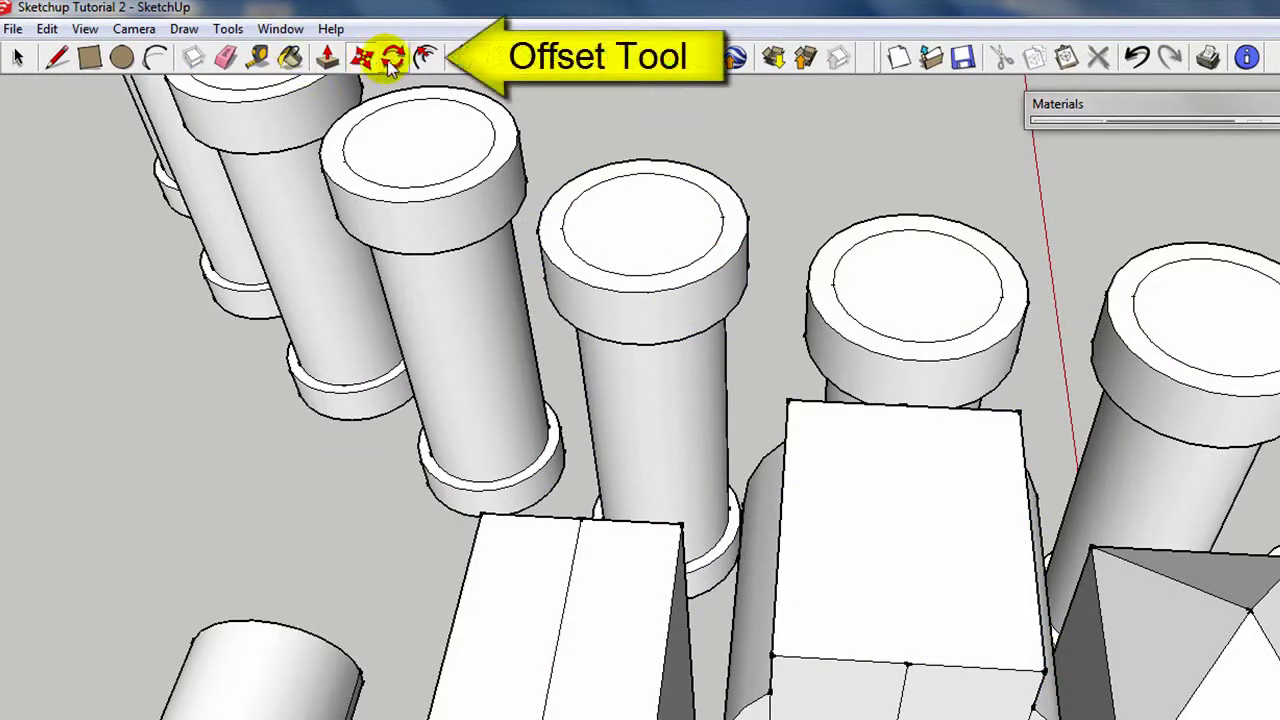
pyautogui.click(870, 538)
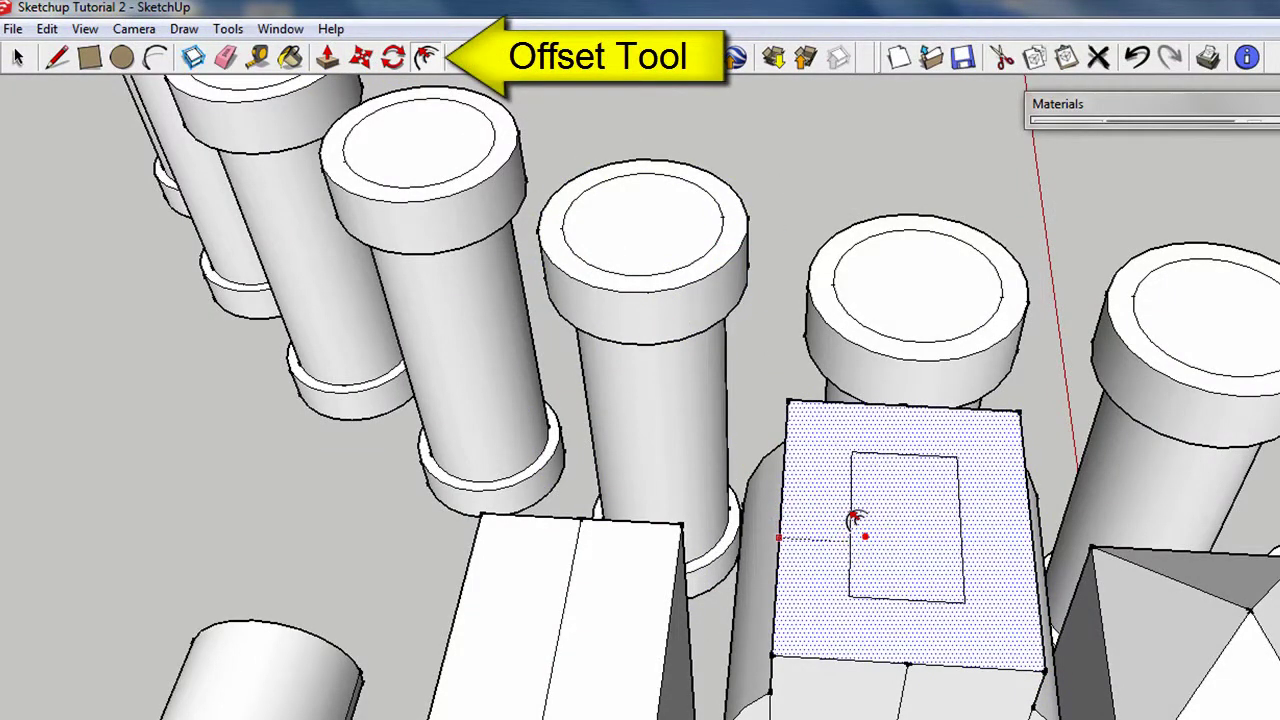
pyautogui.moveTo(845, 510); pyautogui.dragTo(751, 443)
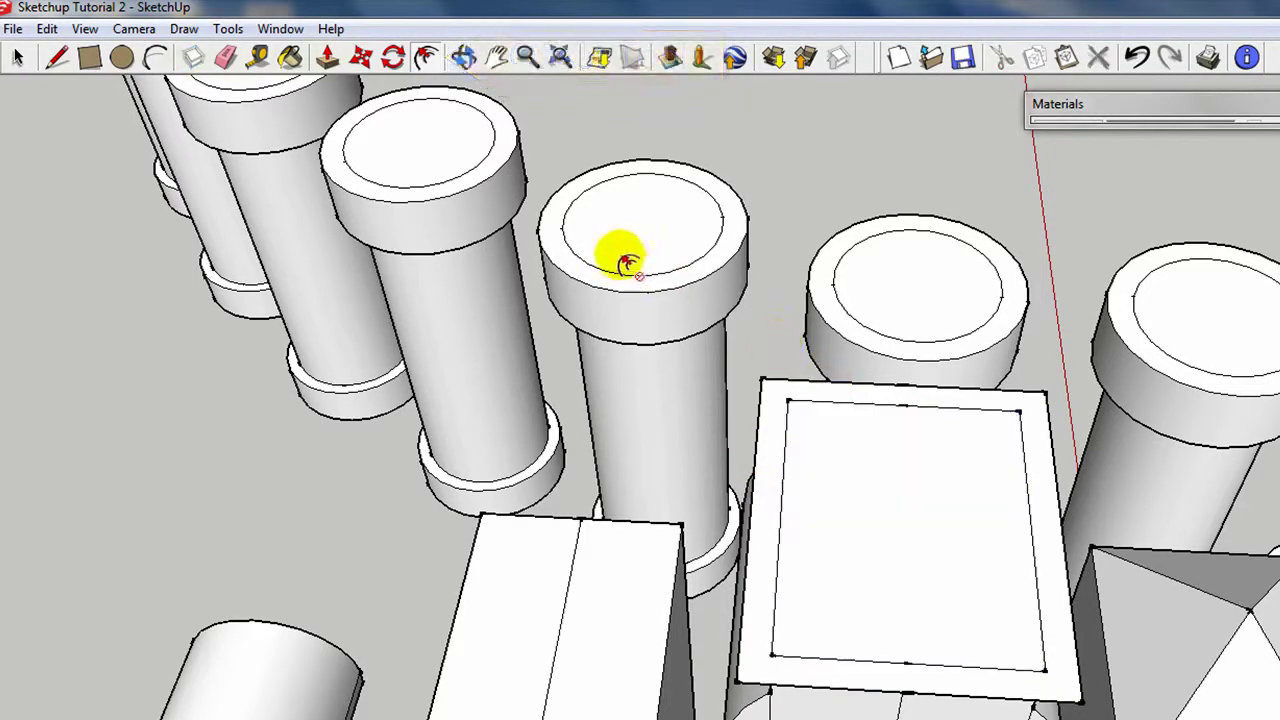
pyautogui.click(56, 57)
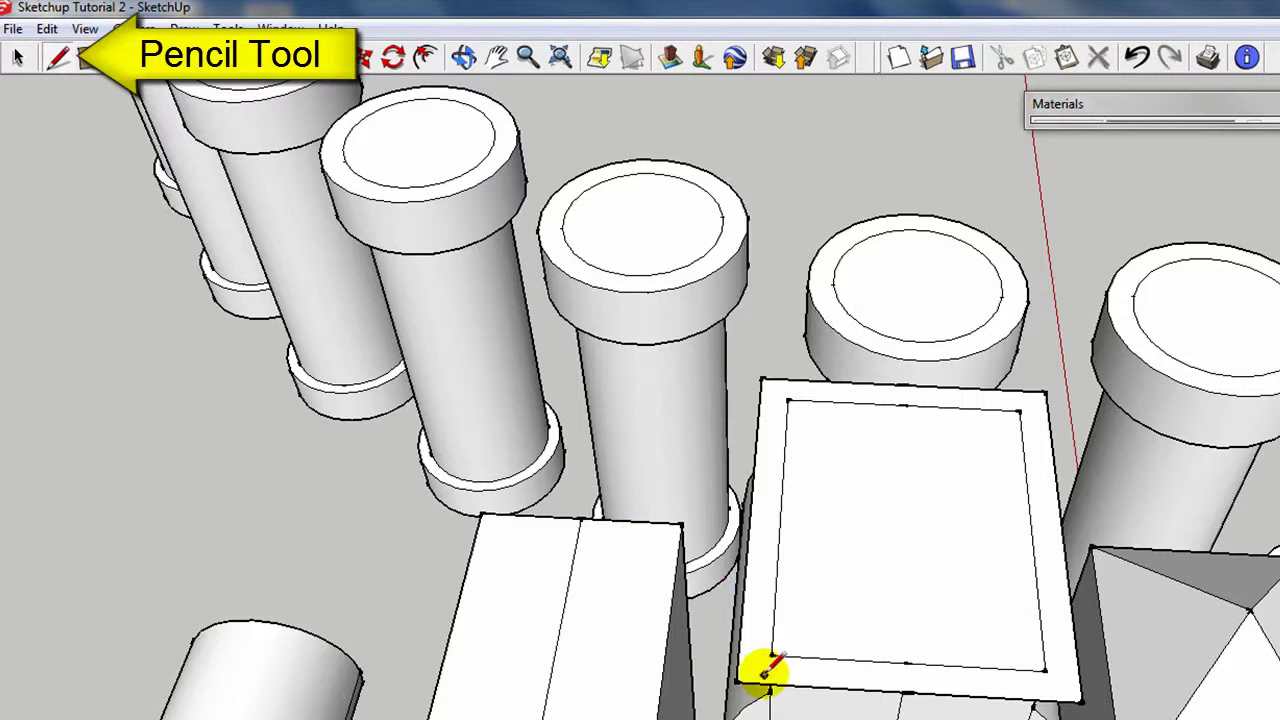
pyautogui.moveTo(951, 551)
pyautogui.mouseDown()
pyautogui.moveTo(1000, 434)
pyautogui.moveTo(1045, 393)
pyautogui.mouseUp()
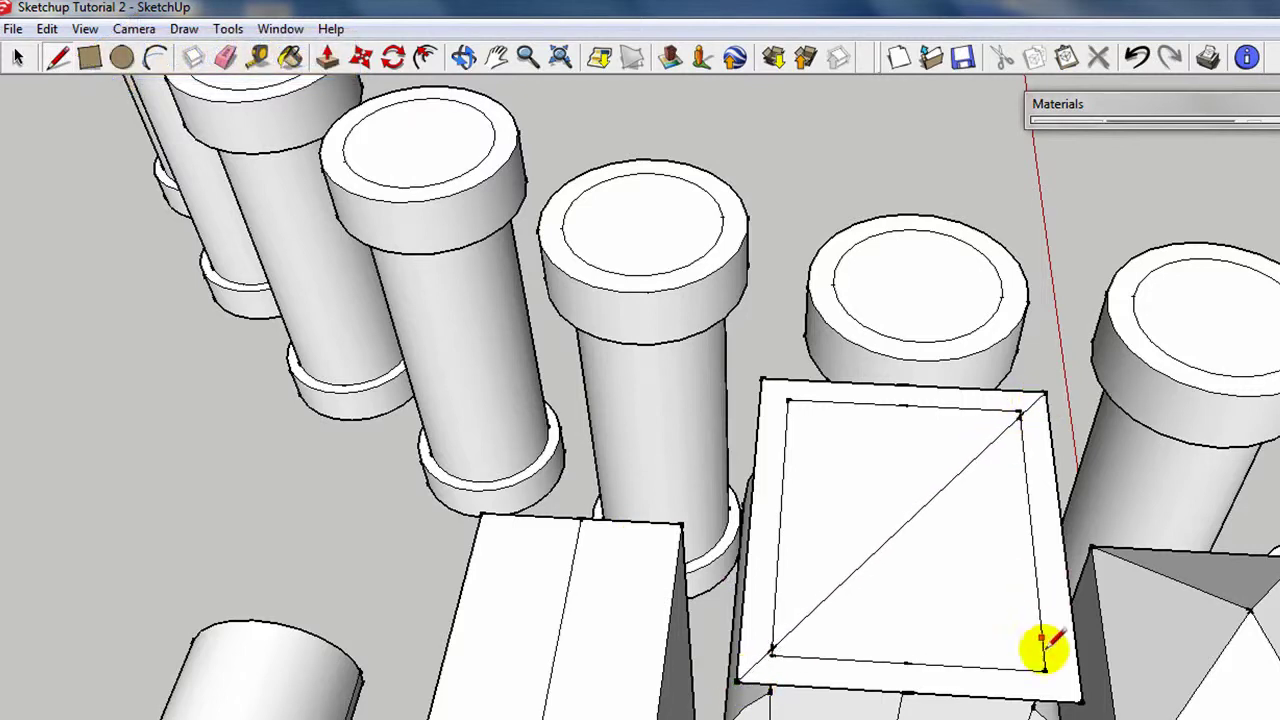
pyautogui.moveTo(956, 586); pyautogui.dragTo(787, 399)
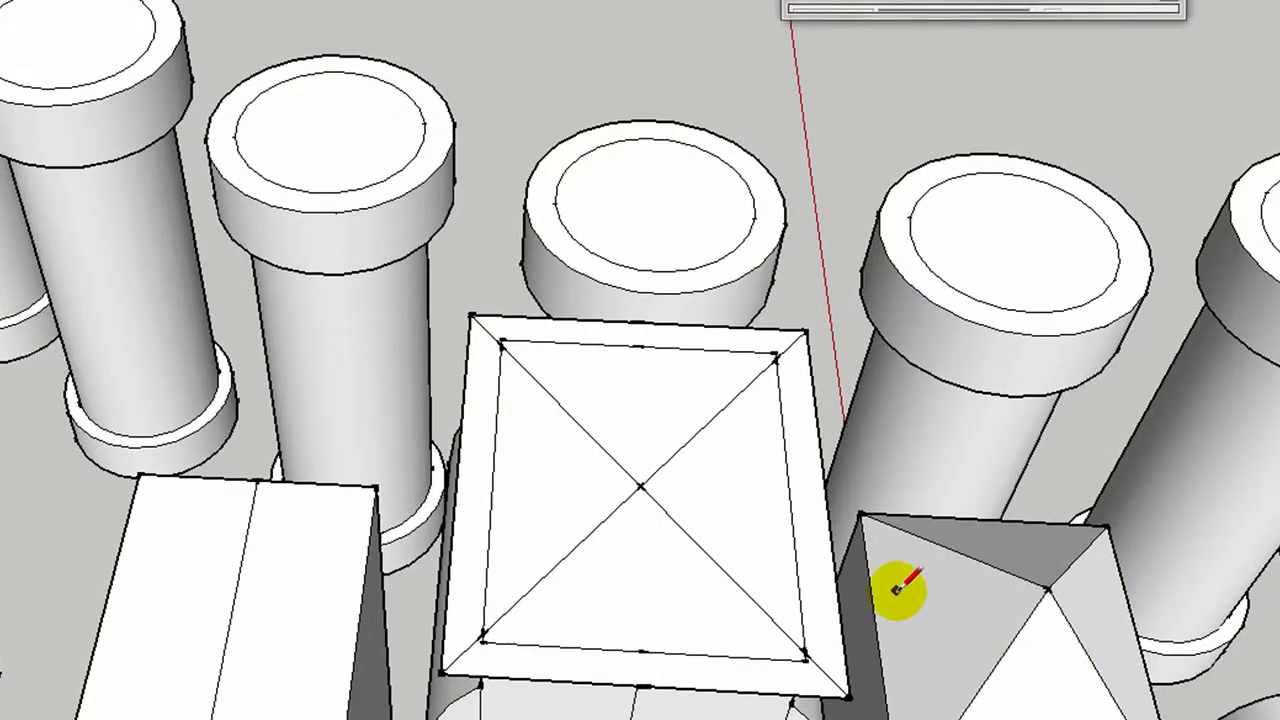
# Trace edges from the apex to the eave corners to fill each triangular pyramid face
pyautogui.moveTo(743, 523); pyautogui.dragTo(675, 290, button='middle')
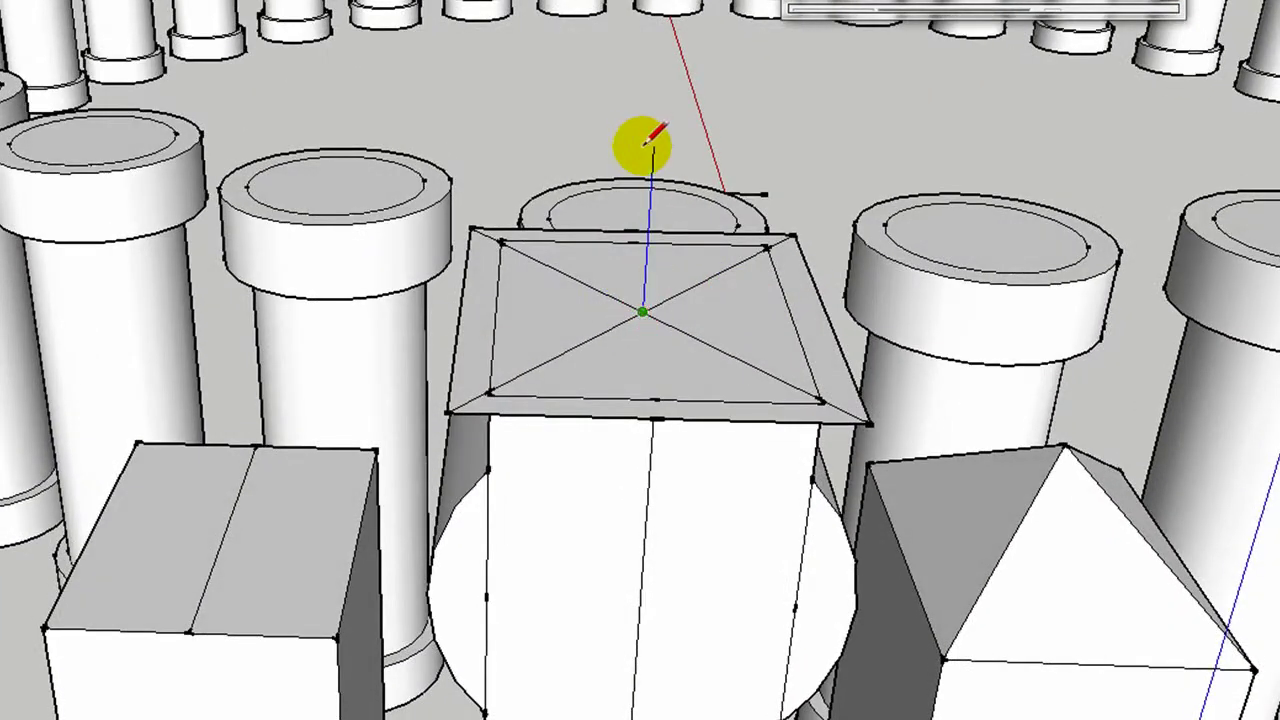
pyautogui.click(449, 411)
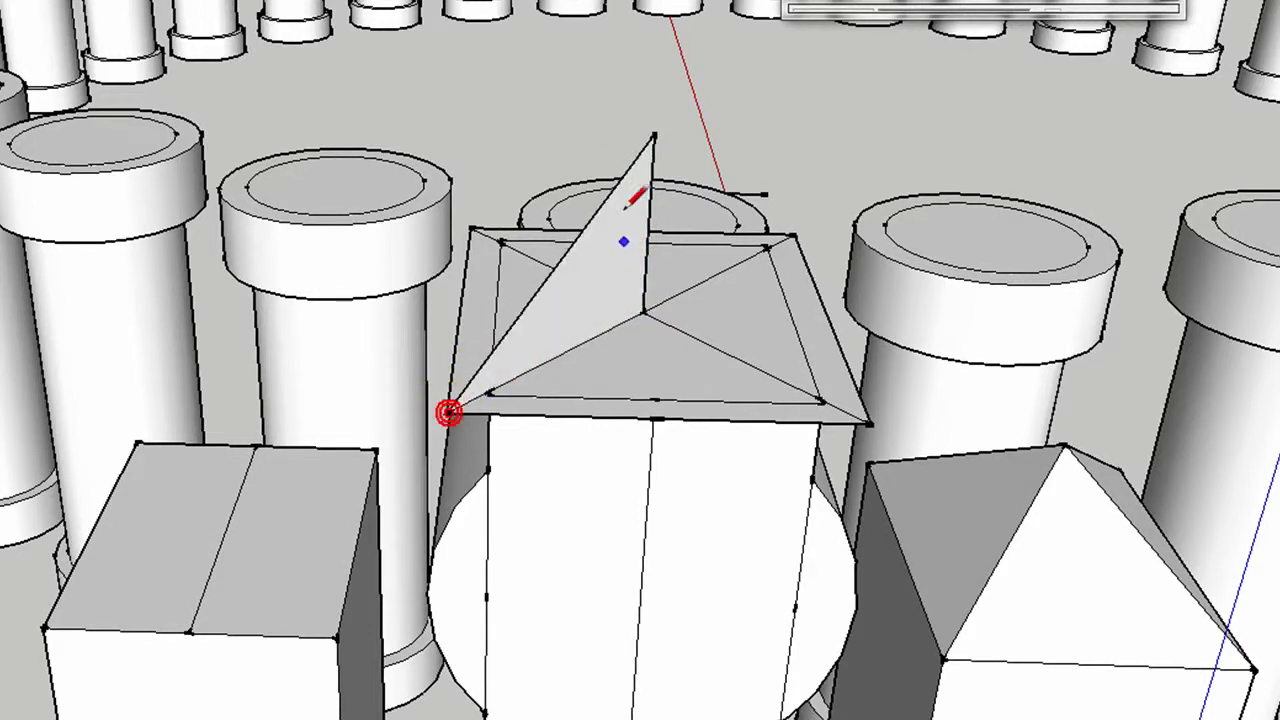
pyautogui.click(866, 424)
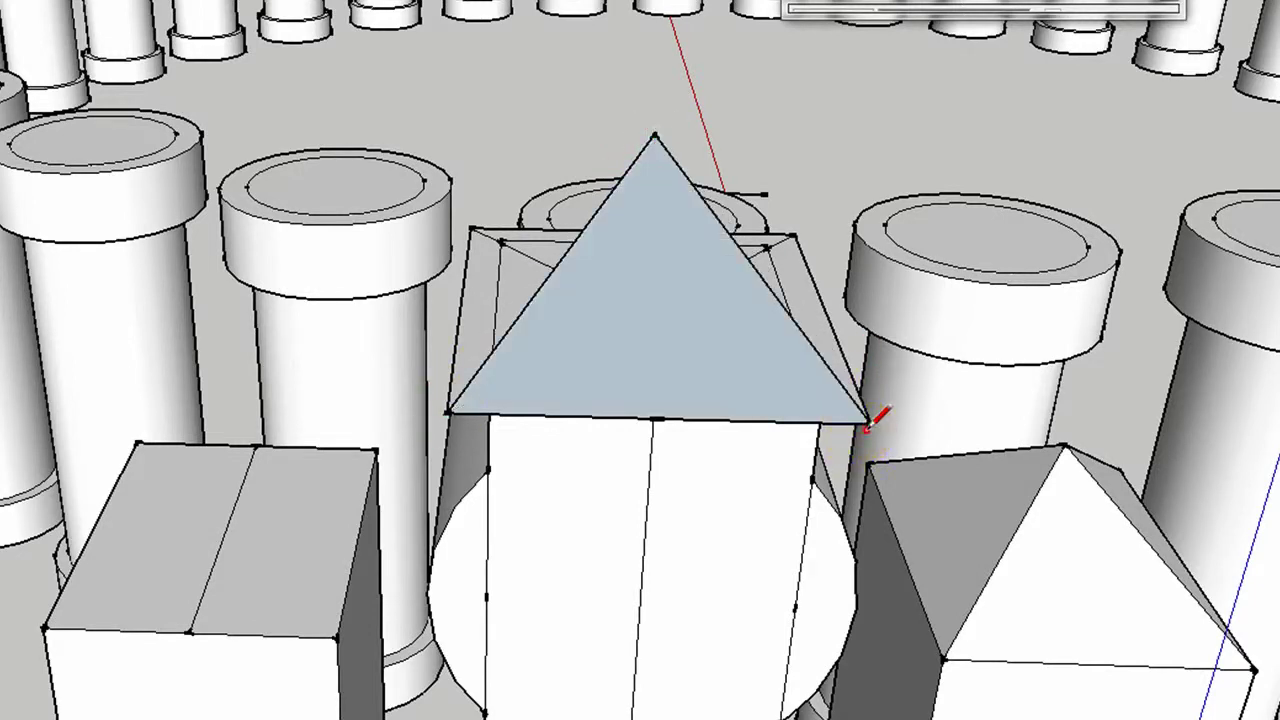
pyautogui.click(794, 234)
pyautogui.click(654, 133)
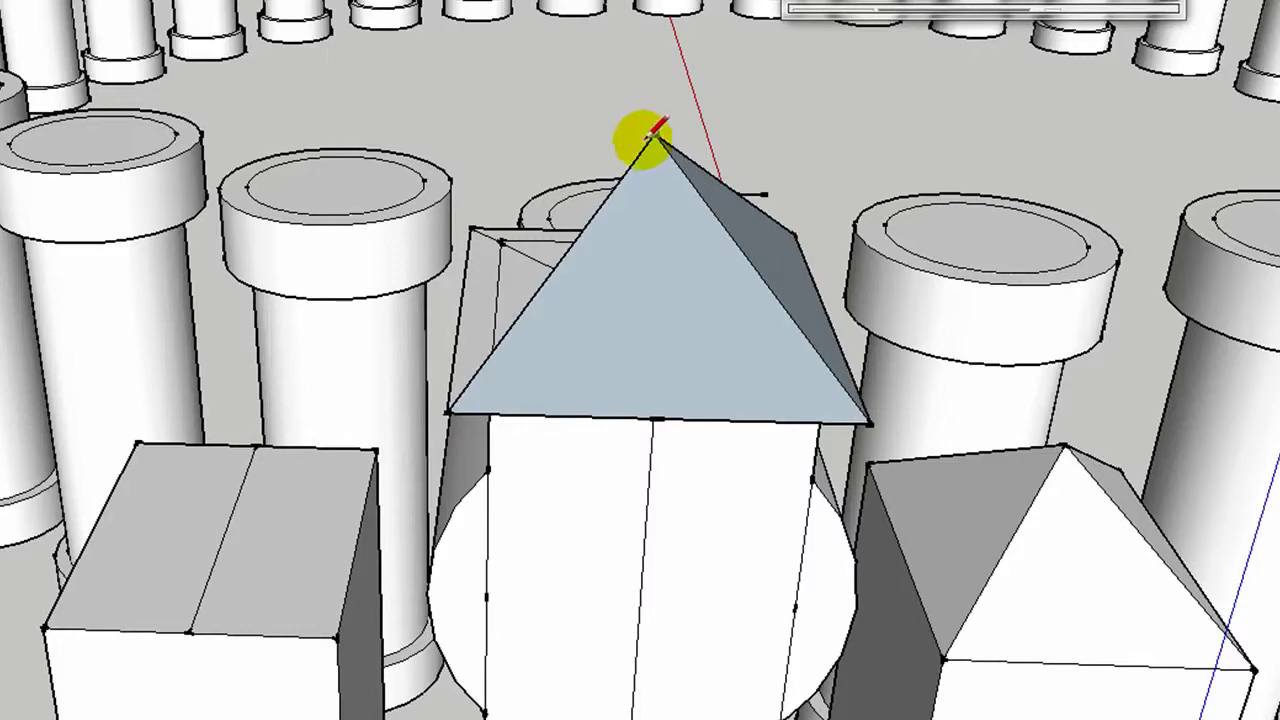
pyautogui.click(470, 228)
pyautogui.moveTo(766, 385)
pyautogui.mouseDown(button='middle')
pyautogui.moveTo(569, 194)
pyautogui.moveTo(1063, 371)
pyautogui.mouseUp(button='middle')
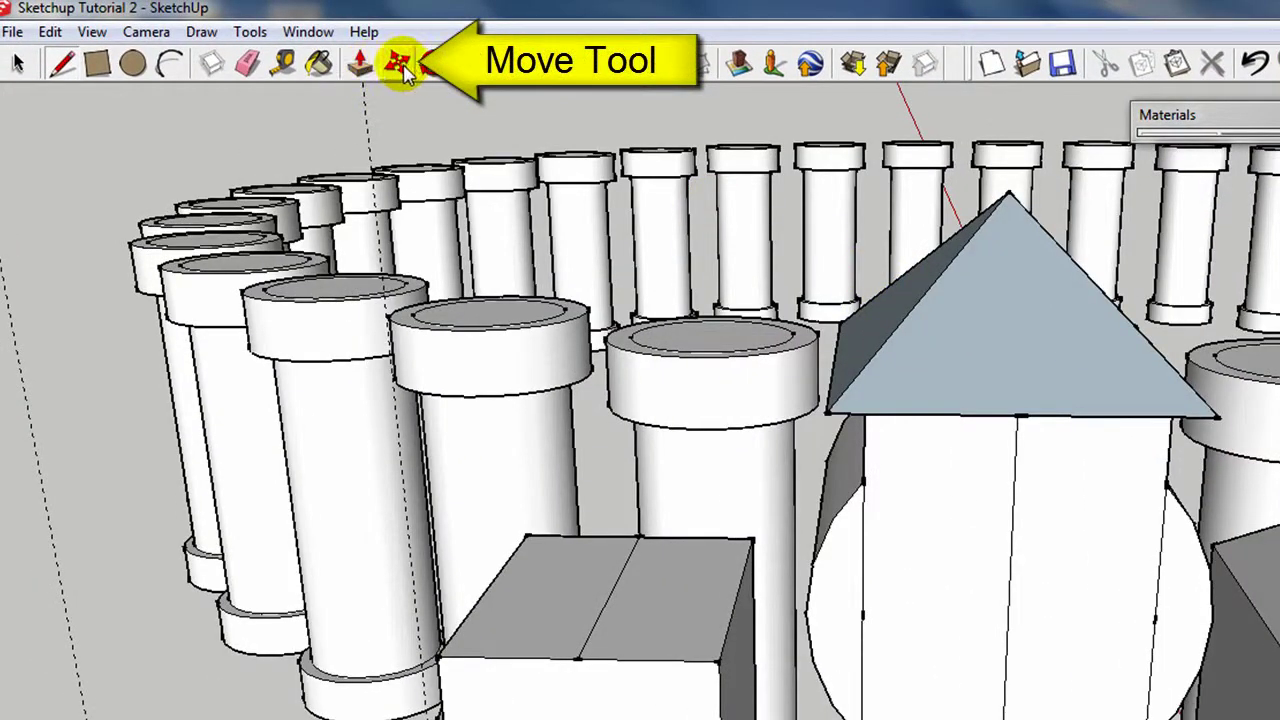
# Raise the divided box's midline along the blue axis into a ridge, then orbit around the columns
pyautogui.moveTo(577, 663); pyautogui.dragTo(632, 628, button='middle')
pyautogui.moveTo(629, 591); pyautogui.dragTo(628, 500)
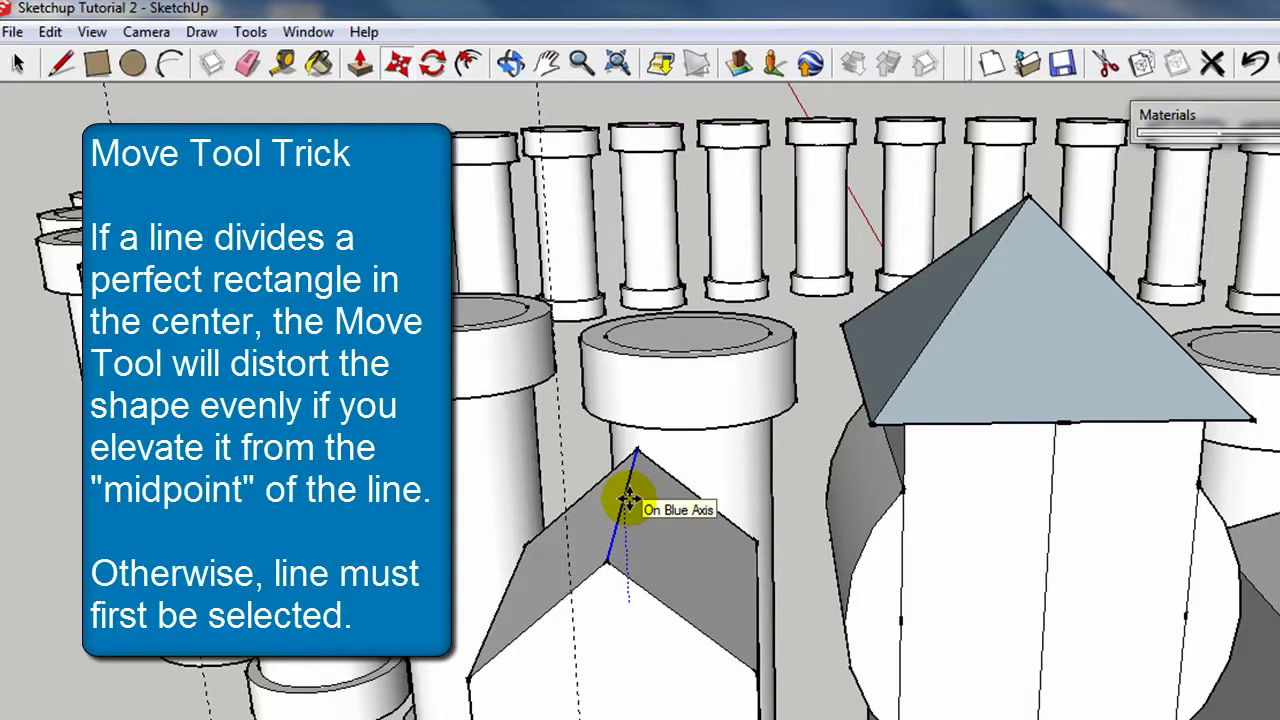
pyautogui.moveTo(632, 498); pyautogui.dragTo(1180, 690, button='middle')
pyautogui.press('m')
pyautogui.scroll(-6, 1060, 683)
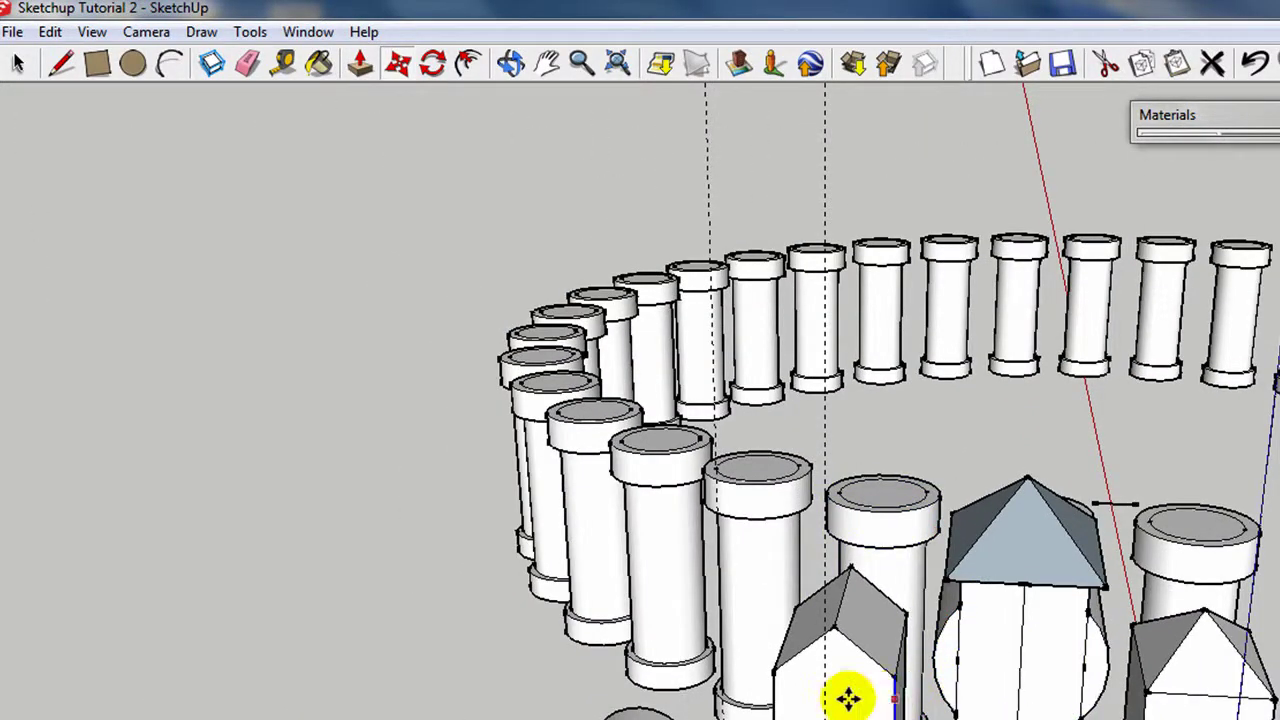
pyautogui.moveTo(785, 697); pyautogui.dragTo(1022, 658, button='middle')
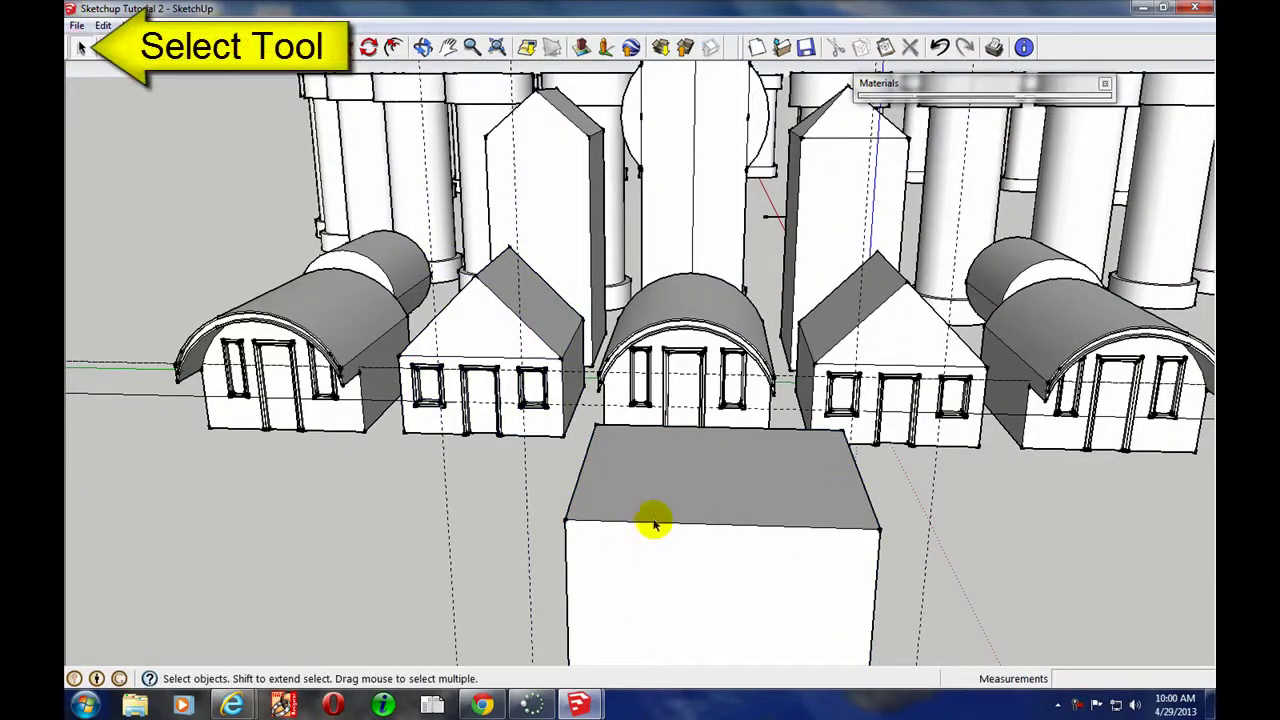
# Select the plain front box and offset its top edges outward into a larger border
pyautogui.click(703, 492)
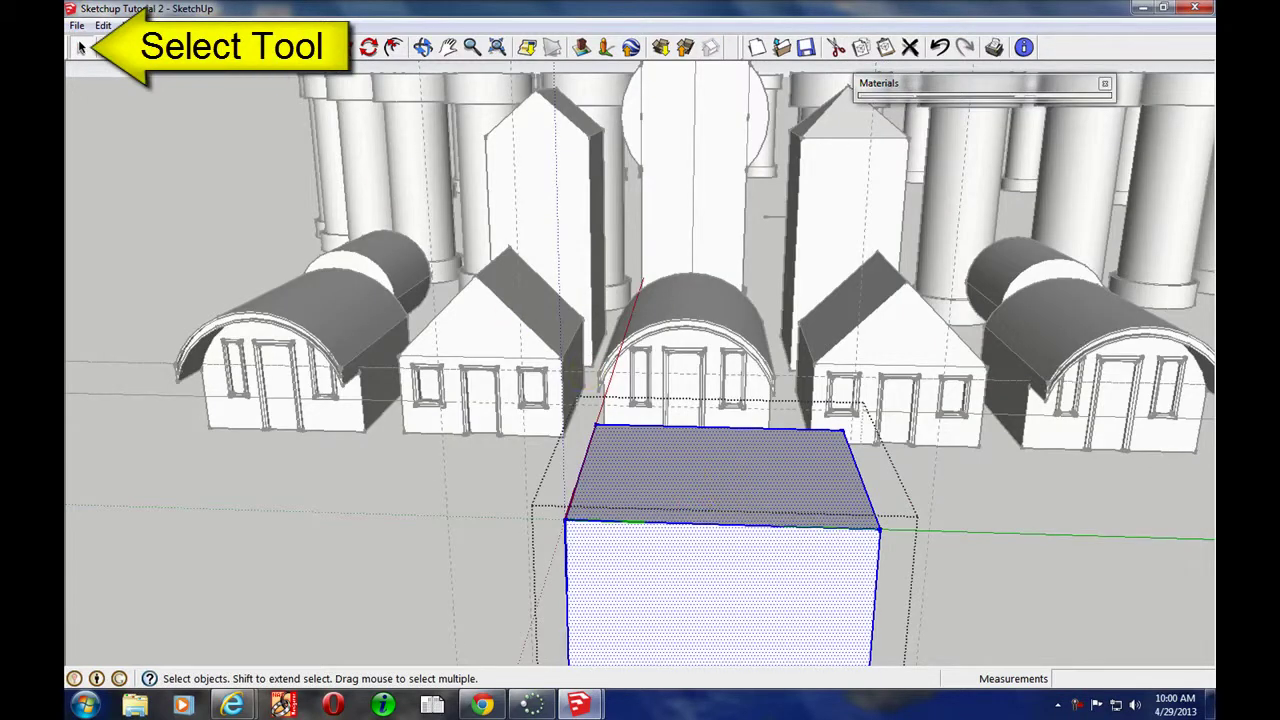
pyautogui.click(394, 50)
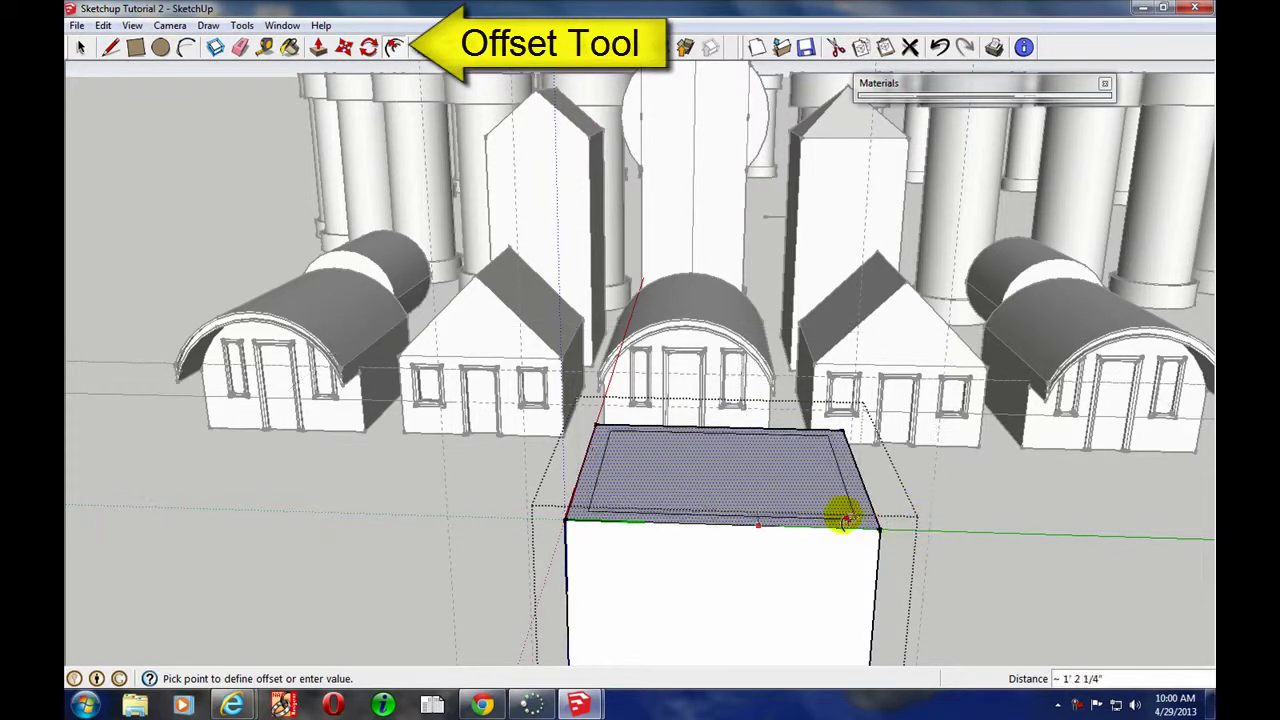
pyautogui.click(957, 557)
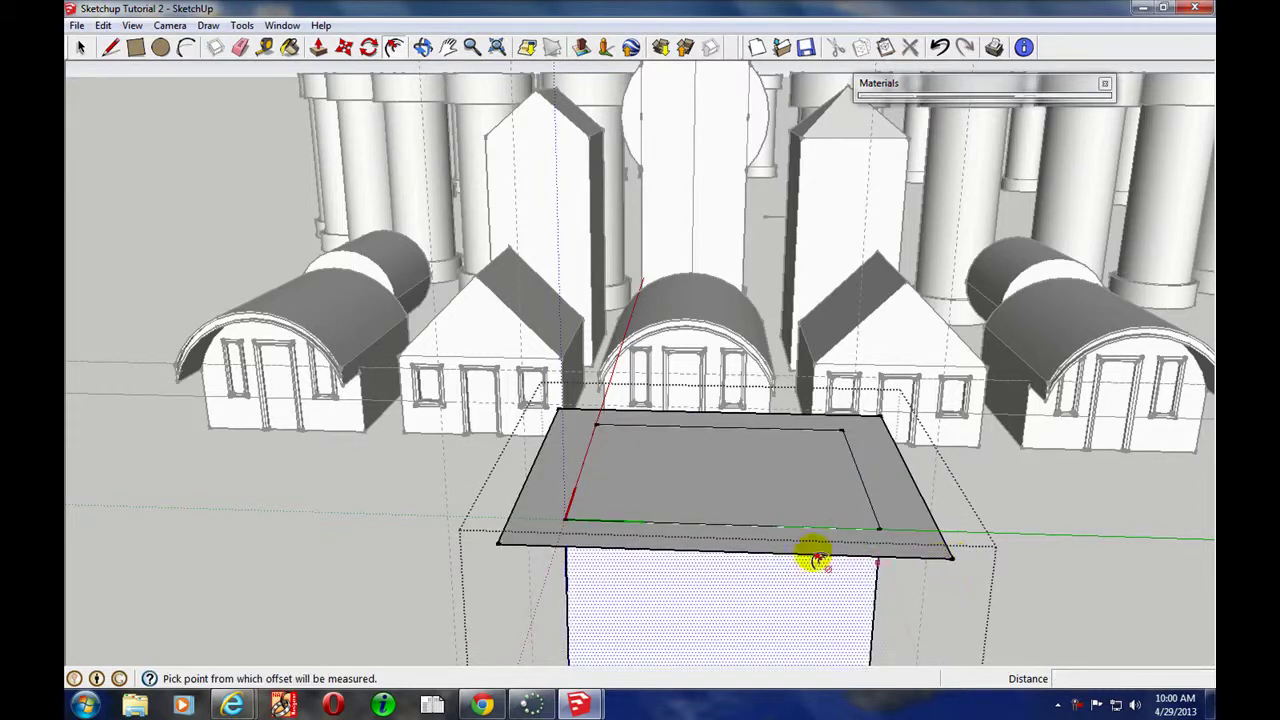
pyautogui.moveTo(815, 557)
pyautogui.mouseDown(button='middle')
pyautogui.moveTo(720, 486)
pyautogui.moveTo(629, 486)
pyautogui.moveTo(729, 543)
pyautogui.mouseUp(button='middle')
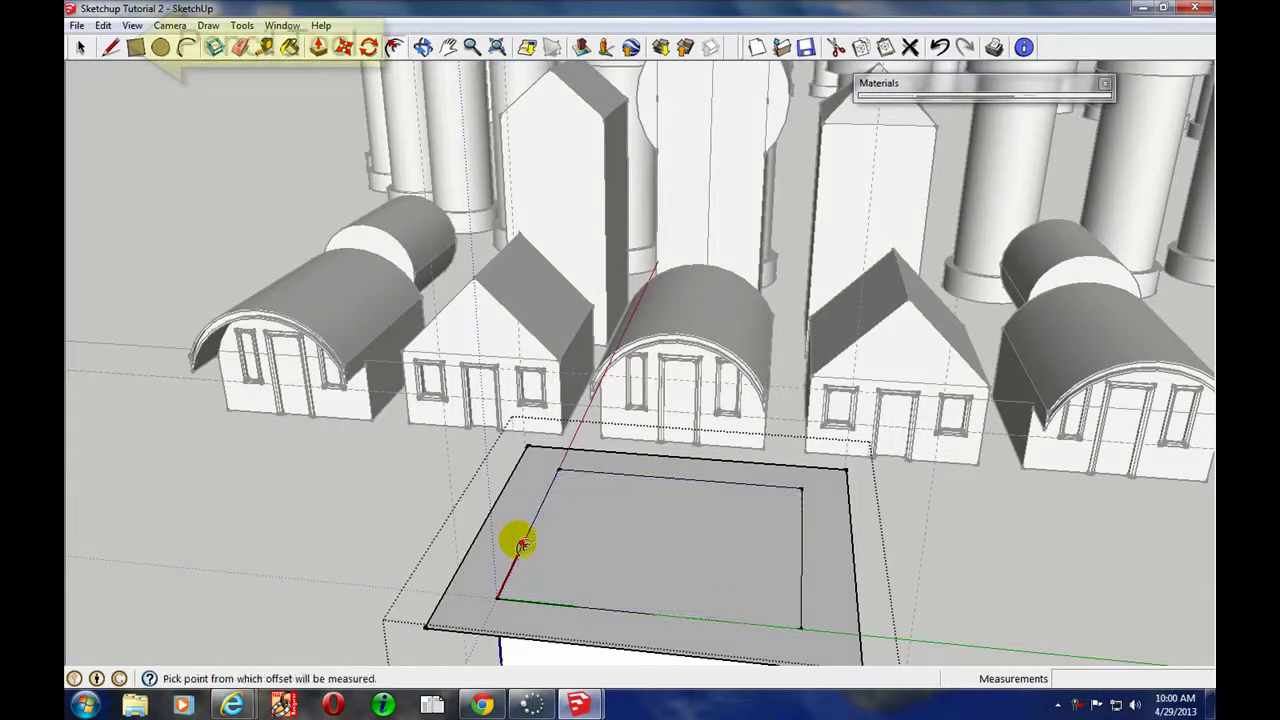
pyautogui.click(110, 48)
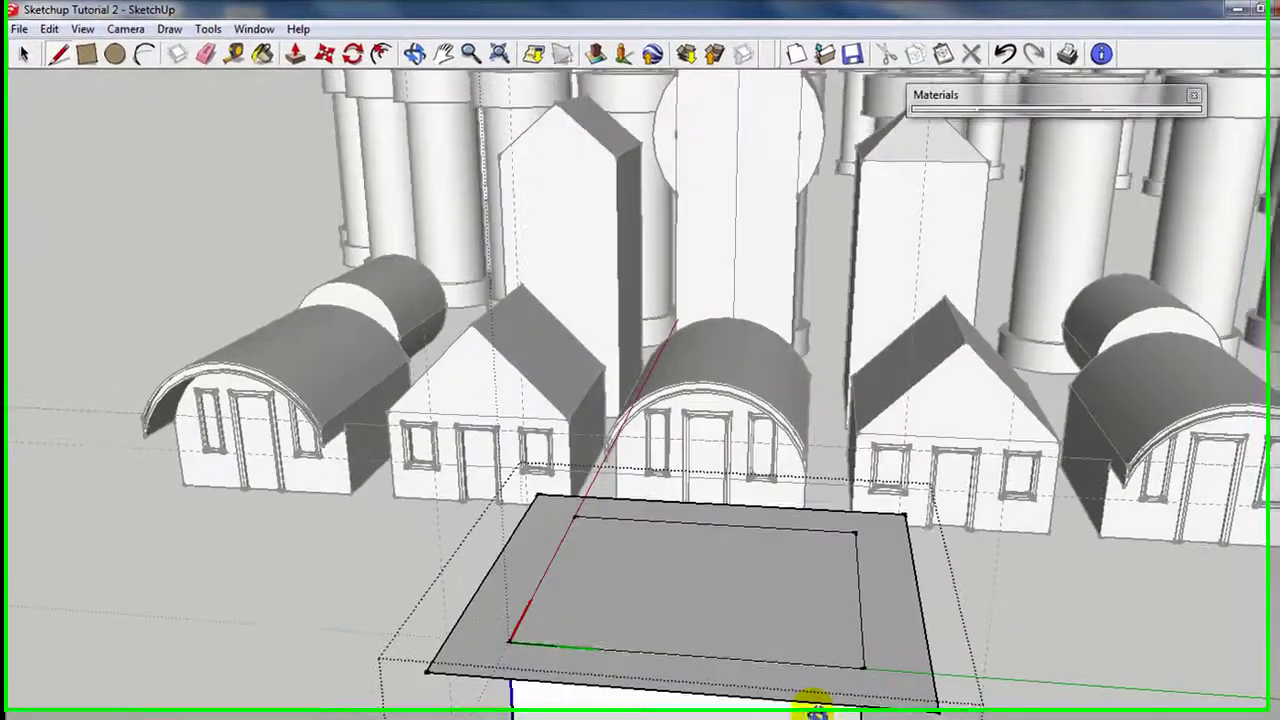
# Draw the front gable triangle rising above the overhang edge's midpoint to its left corner
pyautogui.moveTo(790, 680); pyautogui.dragTo(793, 556, button='middle')
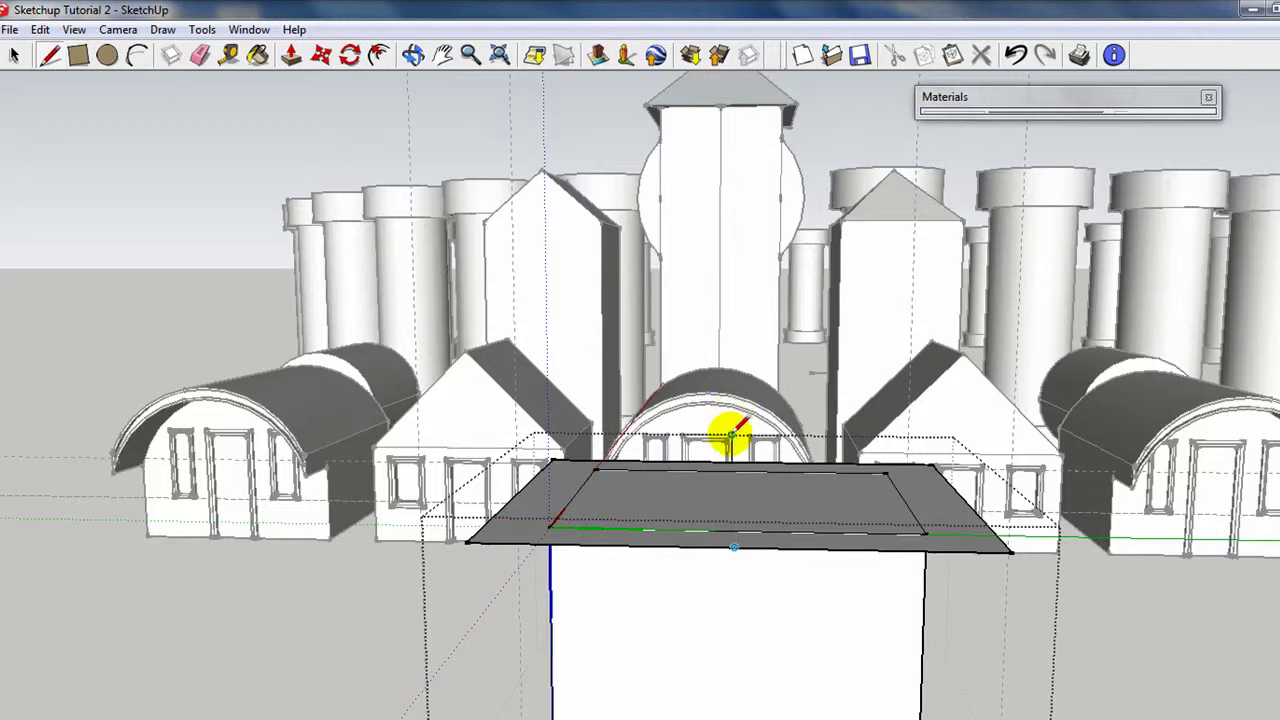
pyautogui.moveTo(738, 380); pyautogui.dragTo(749, 329, button='middle')
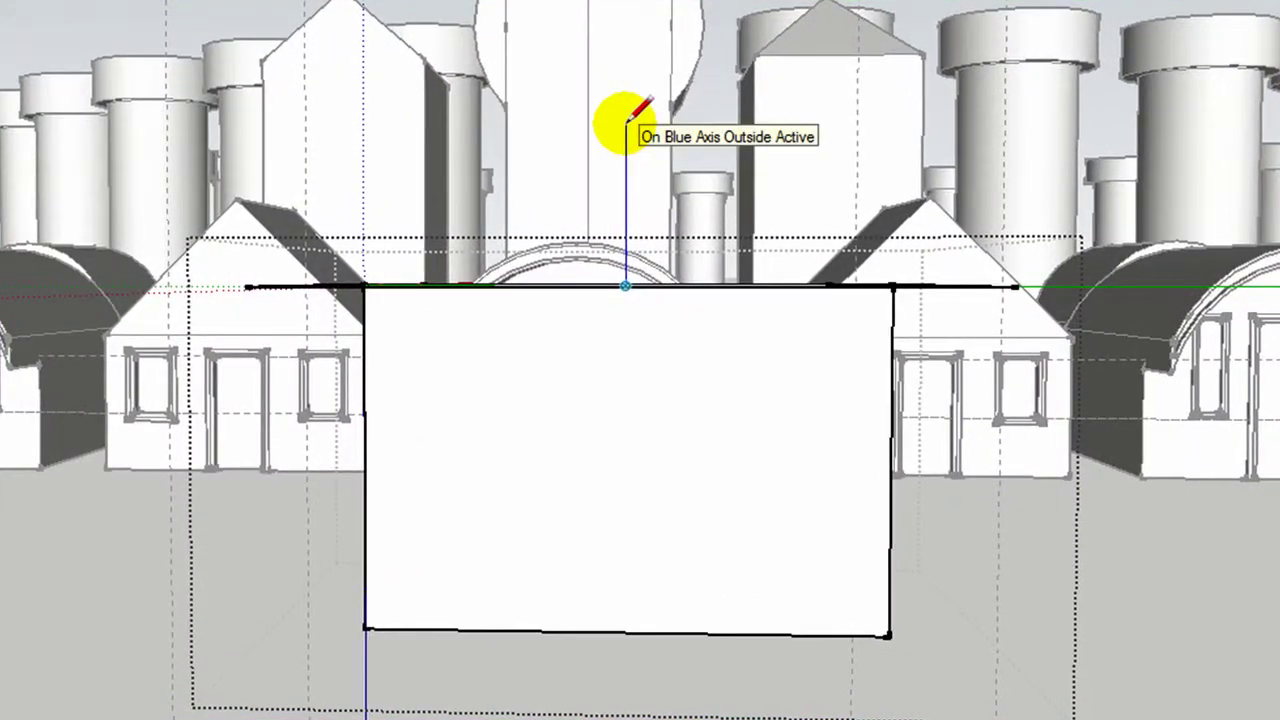
pyautogui.click(625, 123)
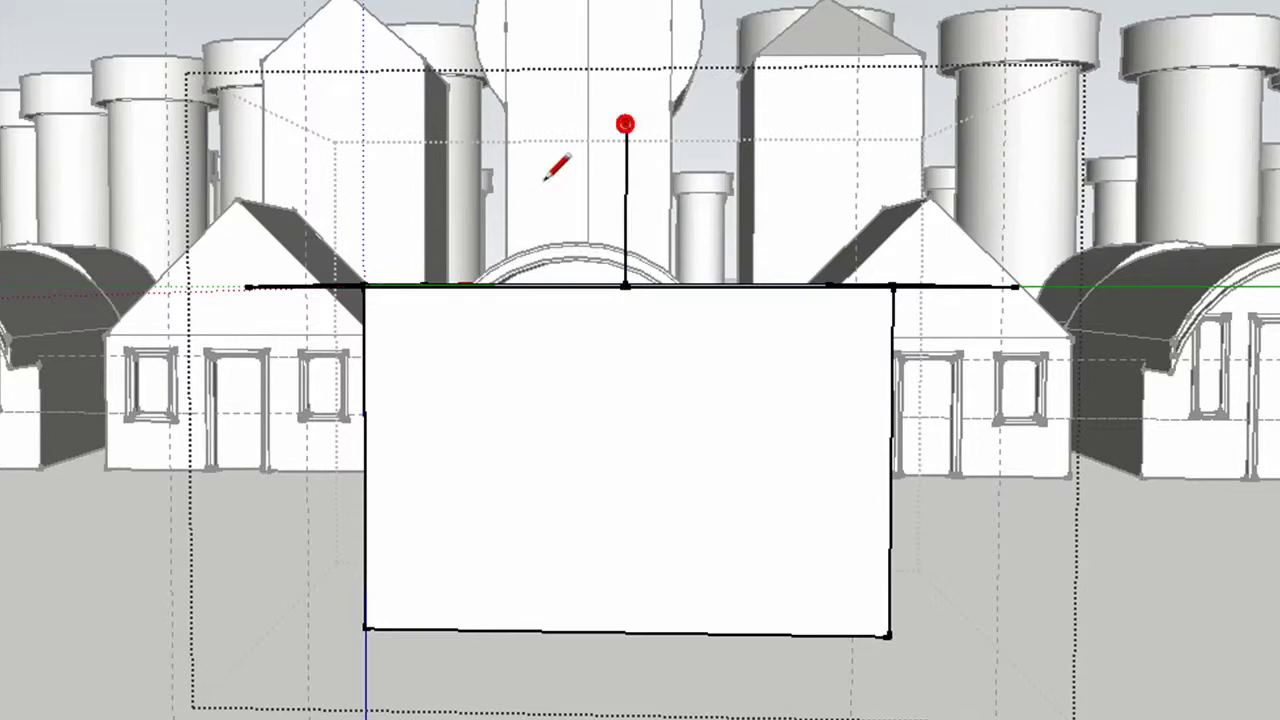
pyautogui.click(253, 287)
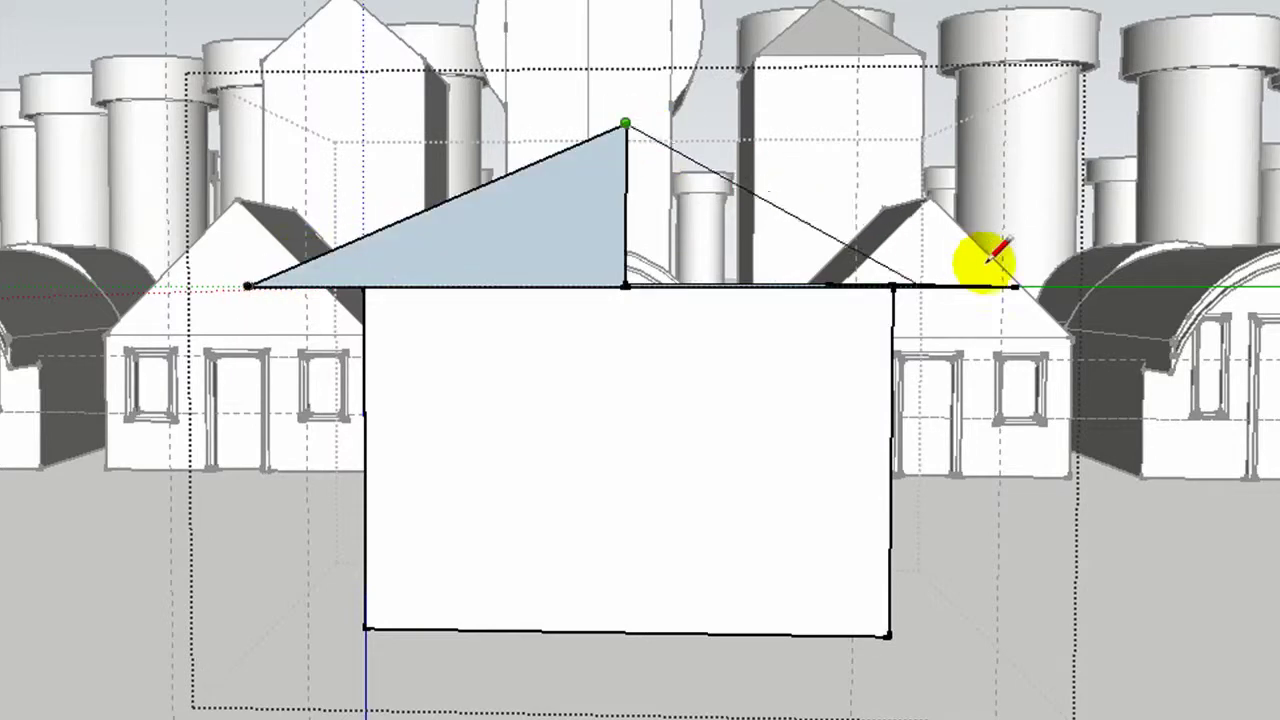
# Draw the back gable triangle from a vertical edge to the overhang's left and right corners
pyautogui.moveTo(1006, 269)
pyautogui.mouseDown(button='middle')
pyautogui.moveTo(1043, 286)
pyautogui.moveTo(1262, 278)
pyautogui.moveTo(1234, 331)
pyautogui.moveTo(909, 457)
pyautogui.moveTo(474, 663)
pyautogui.moveTo(670, 540)
pyautogui.moveTo(237, 551)
pyautogui.moveTo(171, 451)
pyautogui.moveTo(266, 426)
pyautogui.moveTo(315, 370)
pyautogui.moveTo(285, 288)
pyautogui.mouseUp(button='middle')
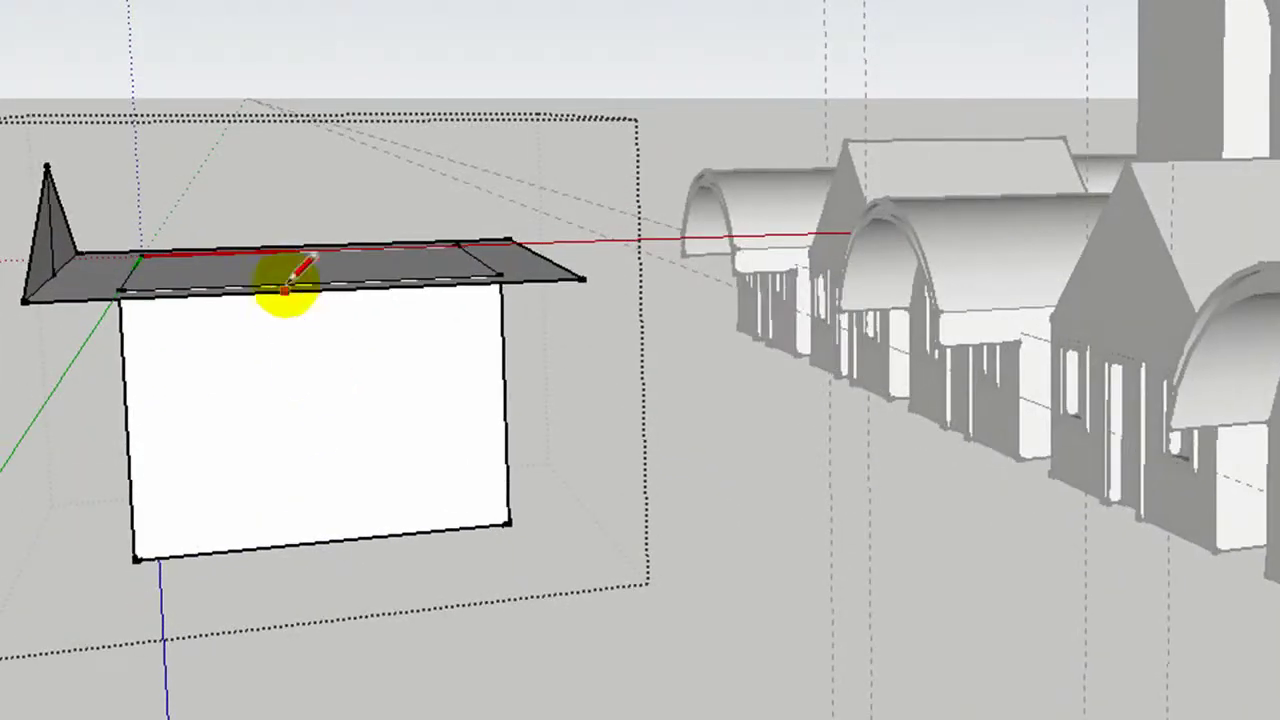
pyautogui.click(316, 170)
pyautogui.click(72, 272)
pyautogui.click(316, 170)
pyautogui.click(581, 280)
pyautogui.moveTo(586, 286)
pyautogui.mouseDown(button='middle')
pyautogui.moveTo(449, 357)
pyautogui.moveTo(271, 486)
pyautogui.moveTo(502, 527)
pyautogui.moveTo(511, 503)
pyautogui.mouseUp(button='middle')
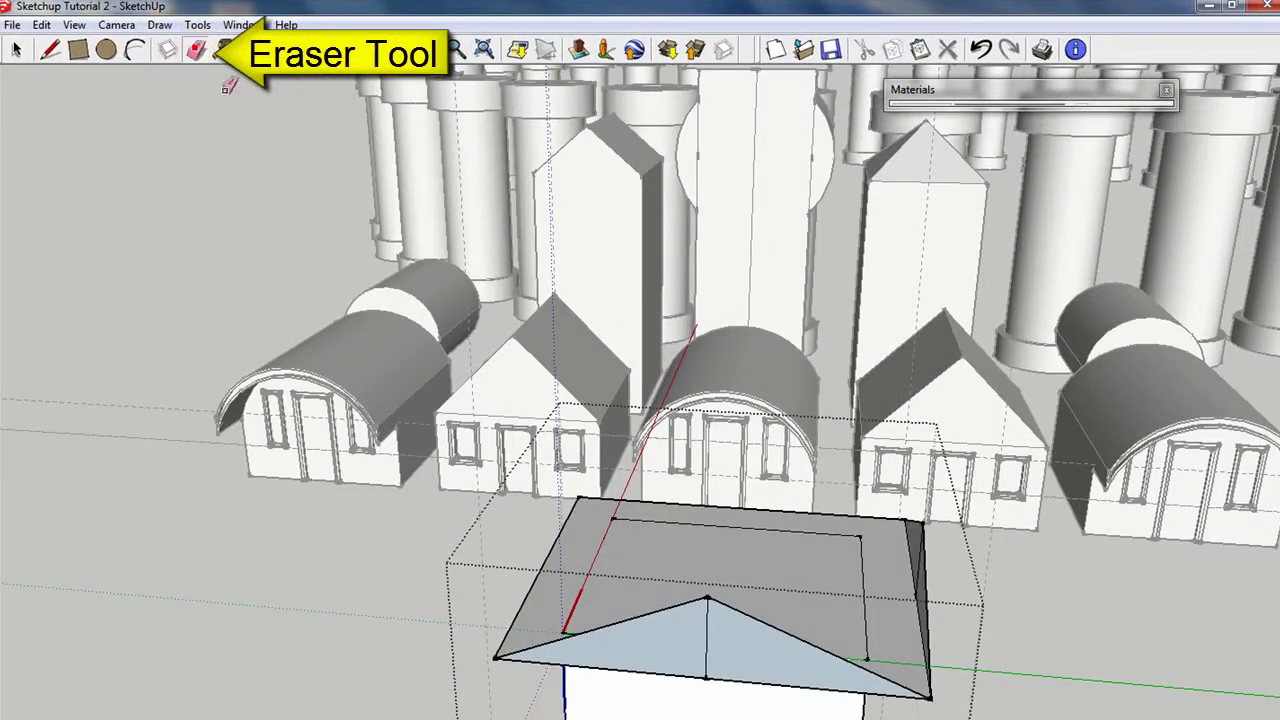
# Push/Pull the roof face upward and commit the raised cross gable
pyautogui.moveTo(940, 665)
pyautogui.mouseDown(button='middle')
pyautogui.moveTo(863, 666)
pyautogui.moveTo(686, 600)
pyautogui.mouseUp(button='middle')
pyautogui.moveTo(566, 543); pyautogui.dragTo(640, 549, button='middle')
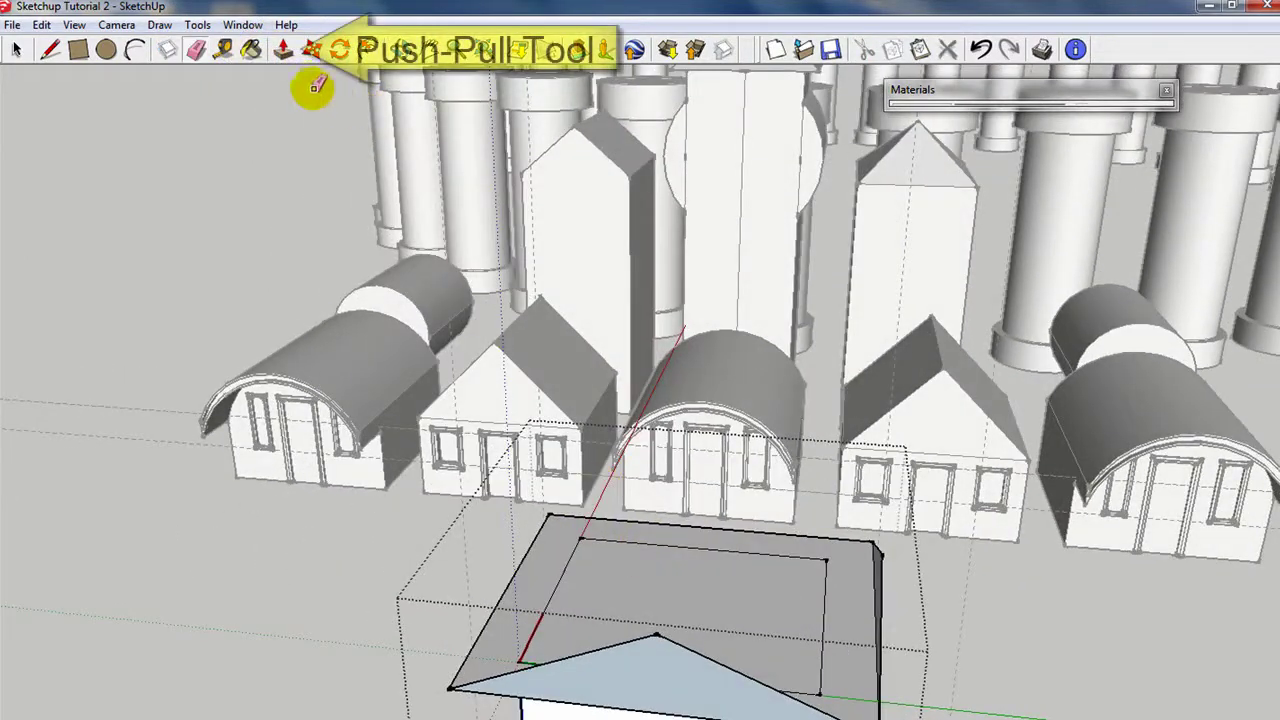
pyautogui.click(283, 49)
pyautogui.click(721, 630)
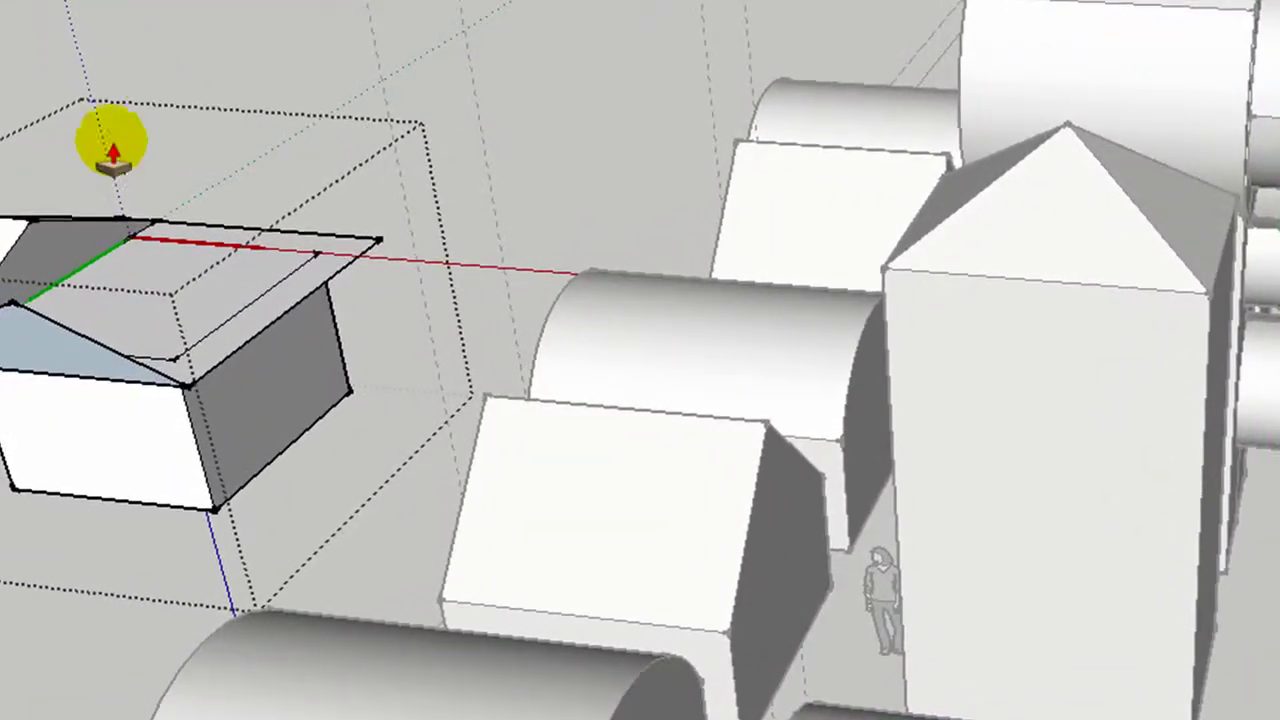
pyautogui.scroll(1, 112, 152)
pyautogui.click(63, 233)
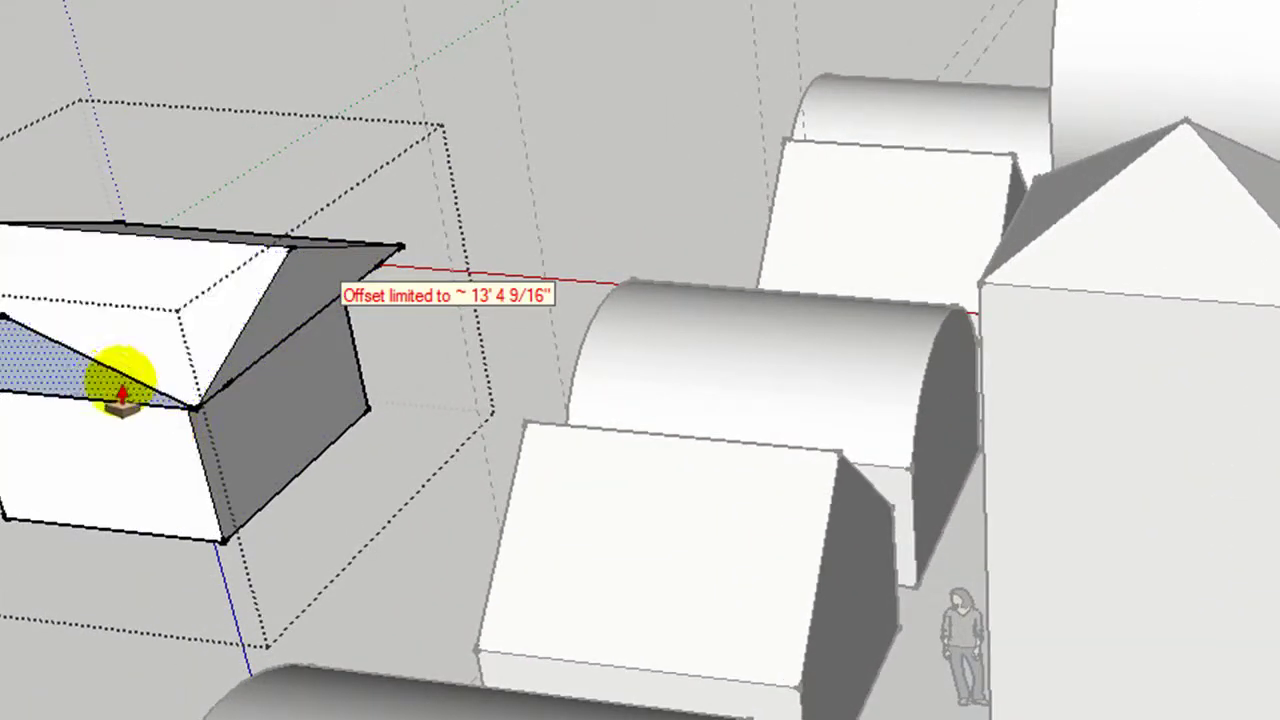
pyautogui.click(63, 368)
pyautogui.click(210, 243)
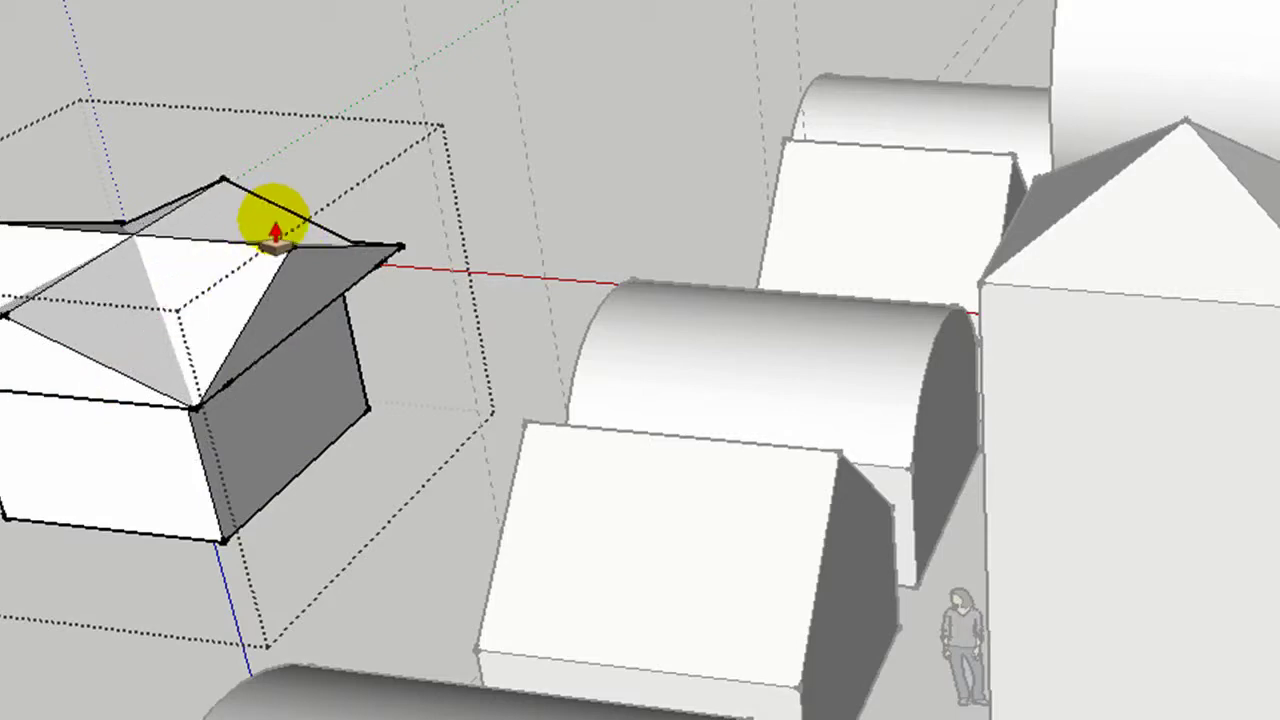
pyautogui.click(404, 254)
# Orbit and zoom around the house to inspect the roof from its front-left corner
pyautogui.moveTo(289, 370); pyautogui.dragTo(543, 463, button='middle')
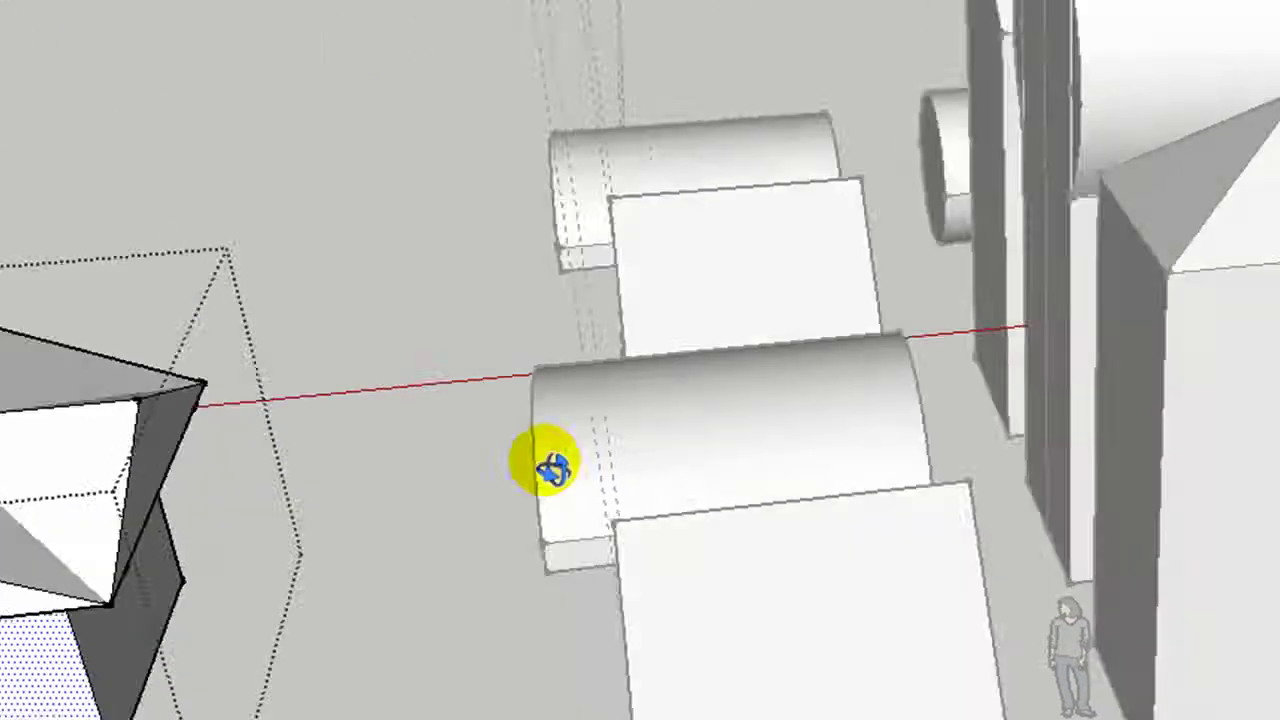
pyautogui.scroll(-3, 857, 437)
pyautogui.moveTo(857, 437); pyautogui.dragTo(623, 337, button='middle')
pyautogui.scroll(4, 620, 340)
pyautogui.moveTo(586, 243); pyautogui.dragTo(598, 338, button='middle')
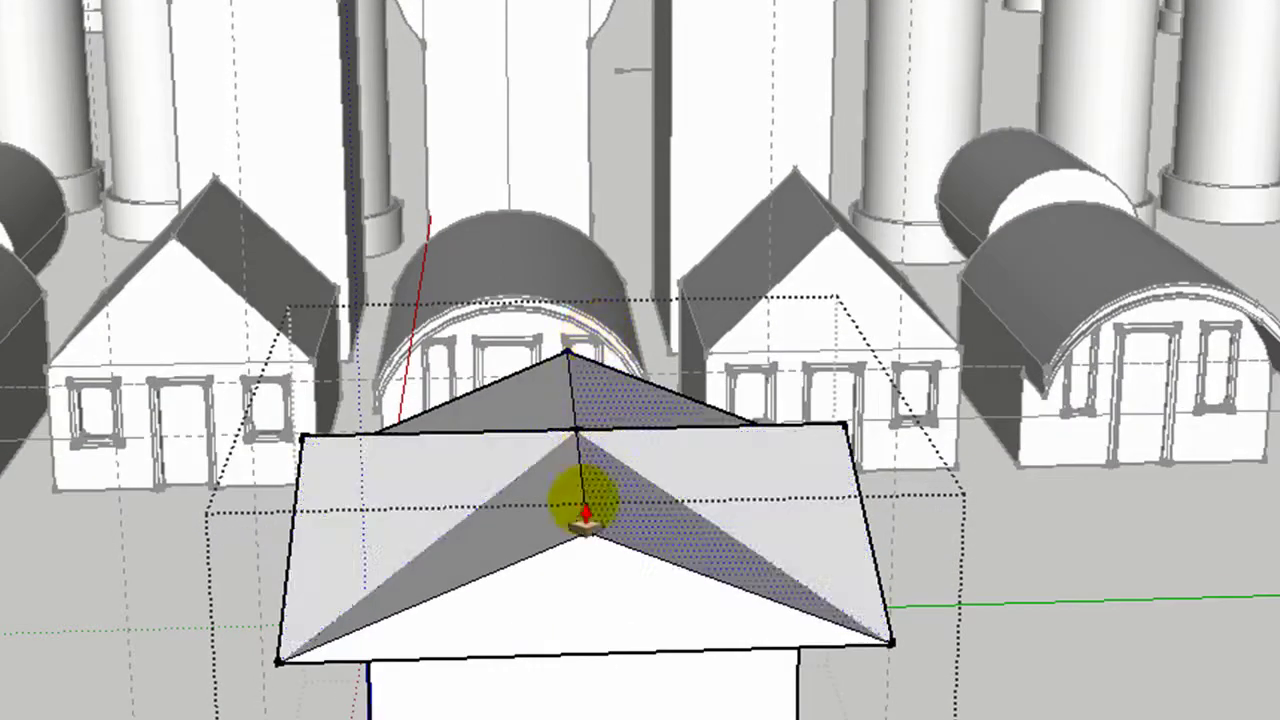
pyautogui.moveTo(580, 520); pyautogui.dragTo(643, 480, button='middle')
pyautogui.scroll(2, 857, 420)
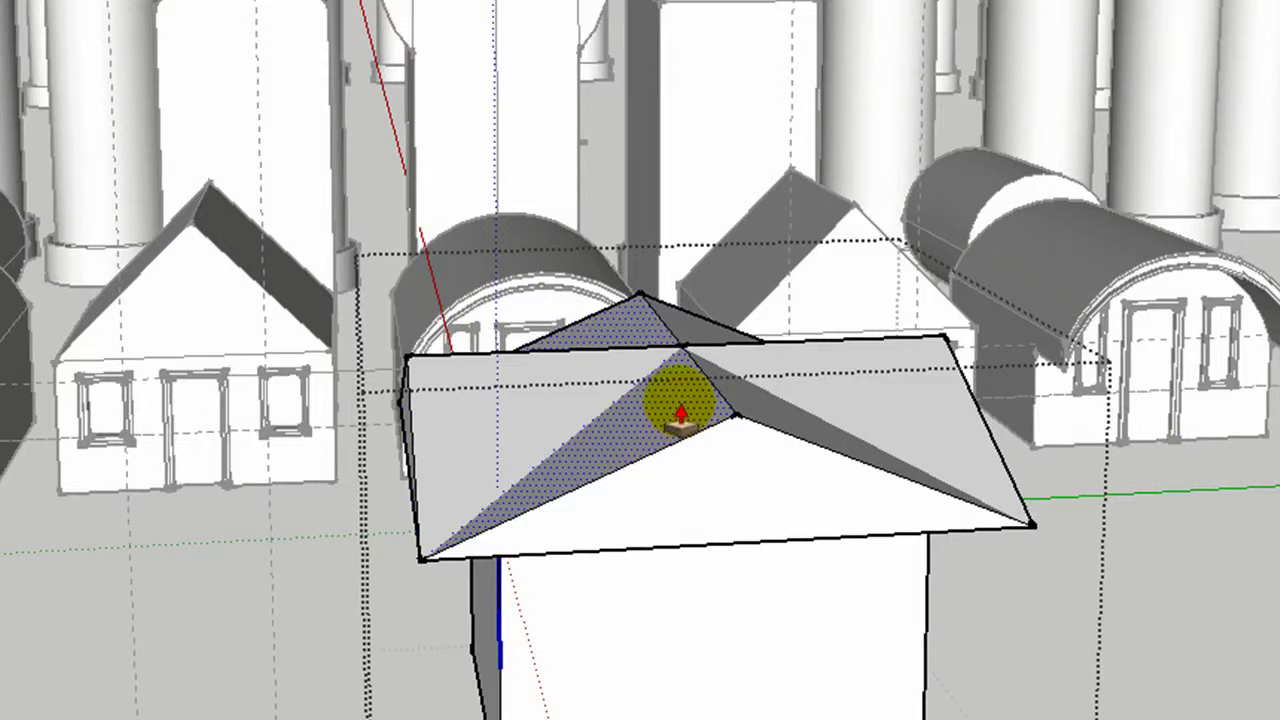
# Select the whole front house and intersect its faces with the model, so the crossing gable and hipped roofs meet along clean ridge lines
pyautogui.tripleClick(693, 492)
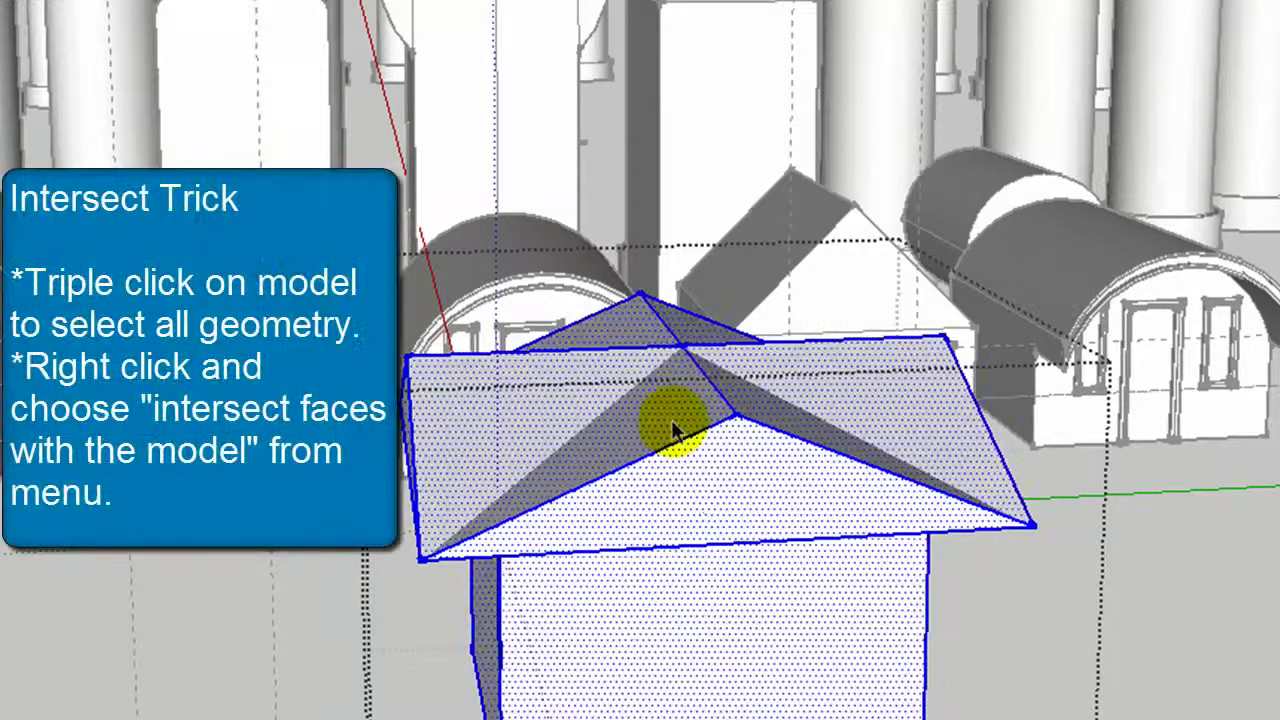
pyautogui.rightClick(662, 408)
pyautogui.moveTo(702, 203)
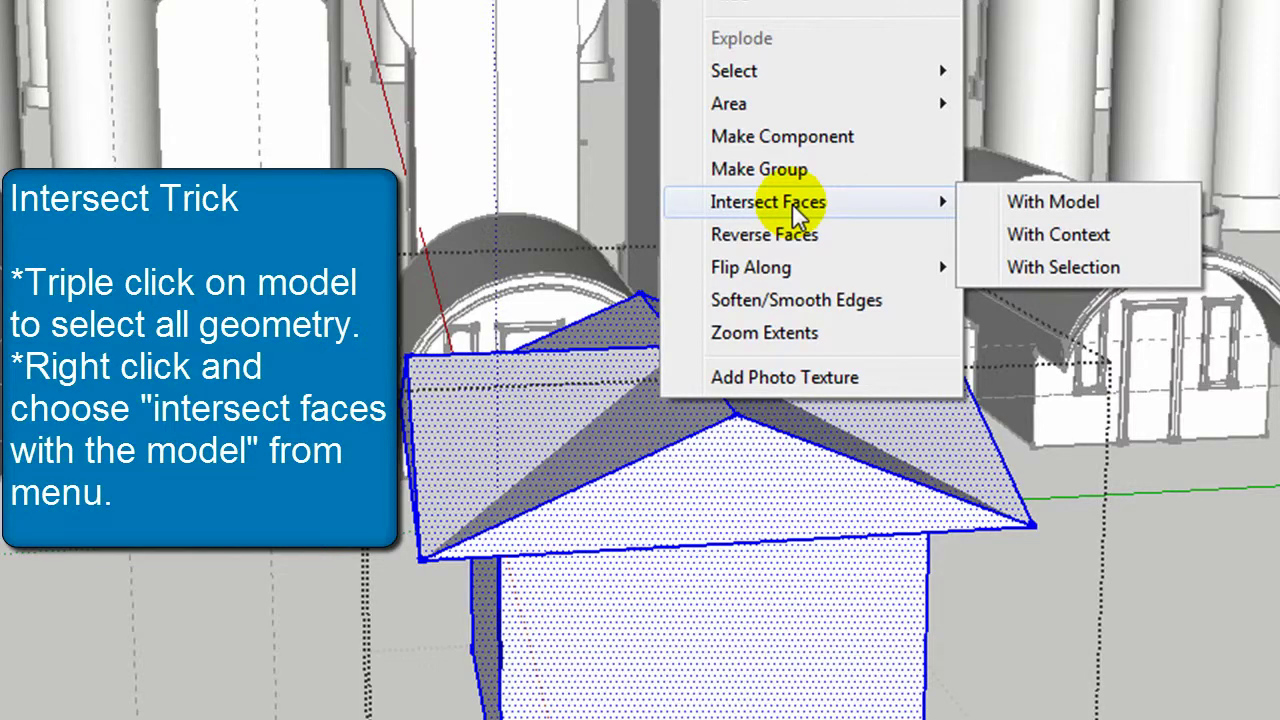
pyautogui.click(1055, 205)
pyautogui.scroll(3, 565, 455)
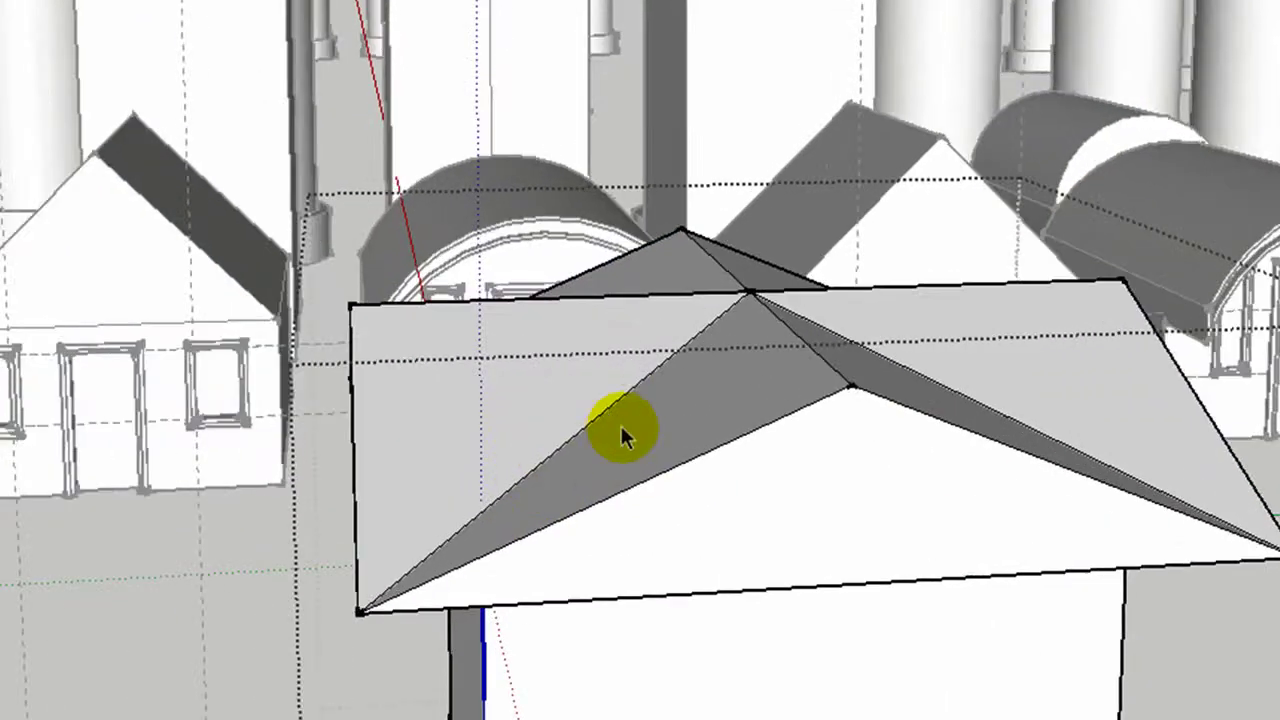
pyautogui.scroll(2, 680, 345)
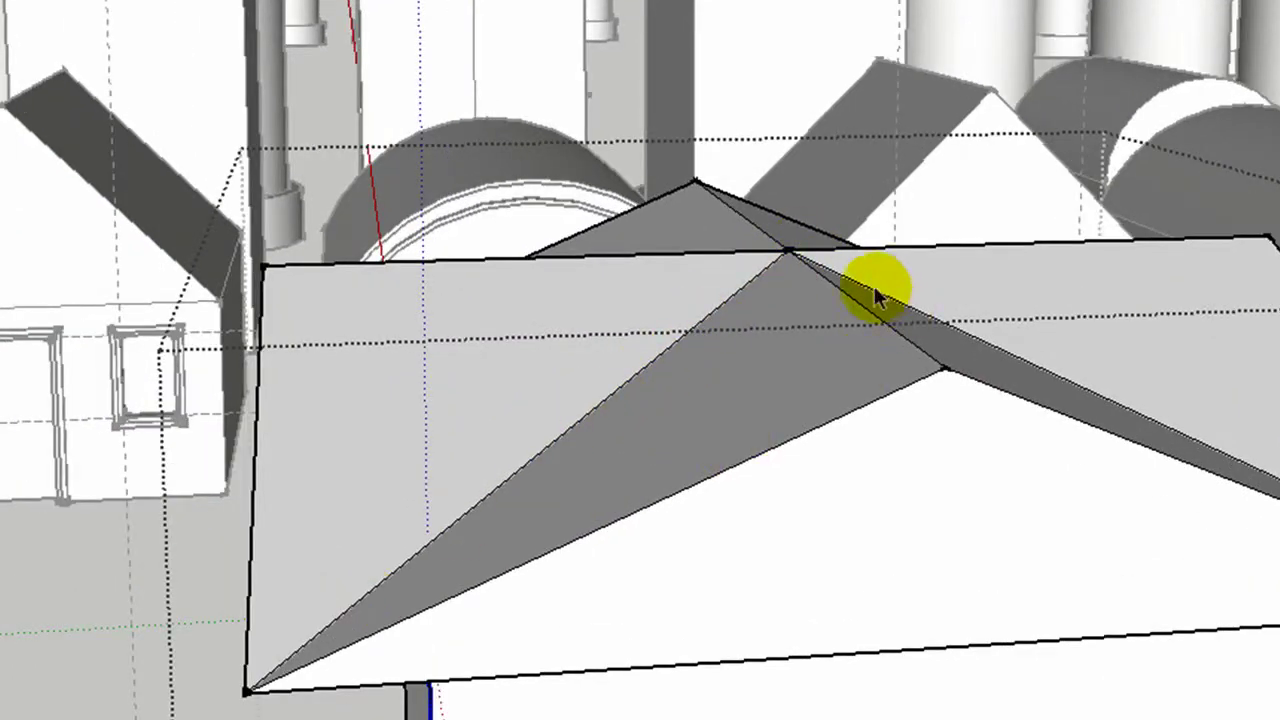
pyautogui.moveTo(886, 294)
pyautogui.mouseDown(button='middle')
pyautogui.moveTo(1257, 429)
pyautogui.moveTo(1279, 450)
pyautogui.moveTo(903, 366)
pyautogui.moveTo(860, 375)
pyautogui.mouseUp(button='middle')
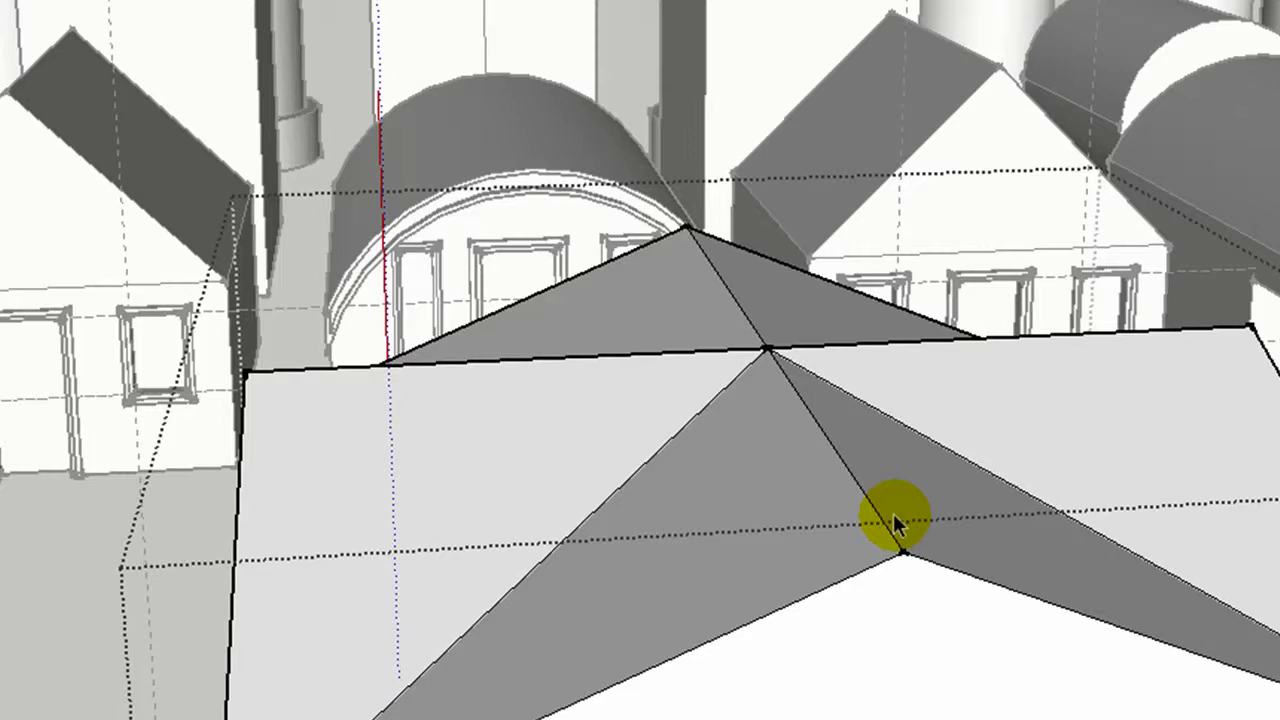
pyautogui.scroll(-5, 893, 520)
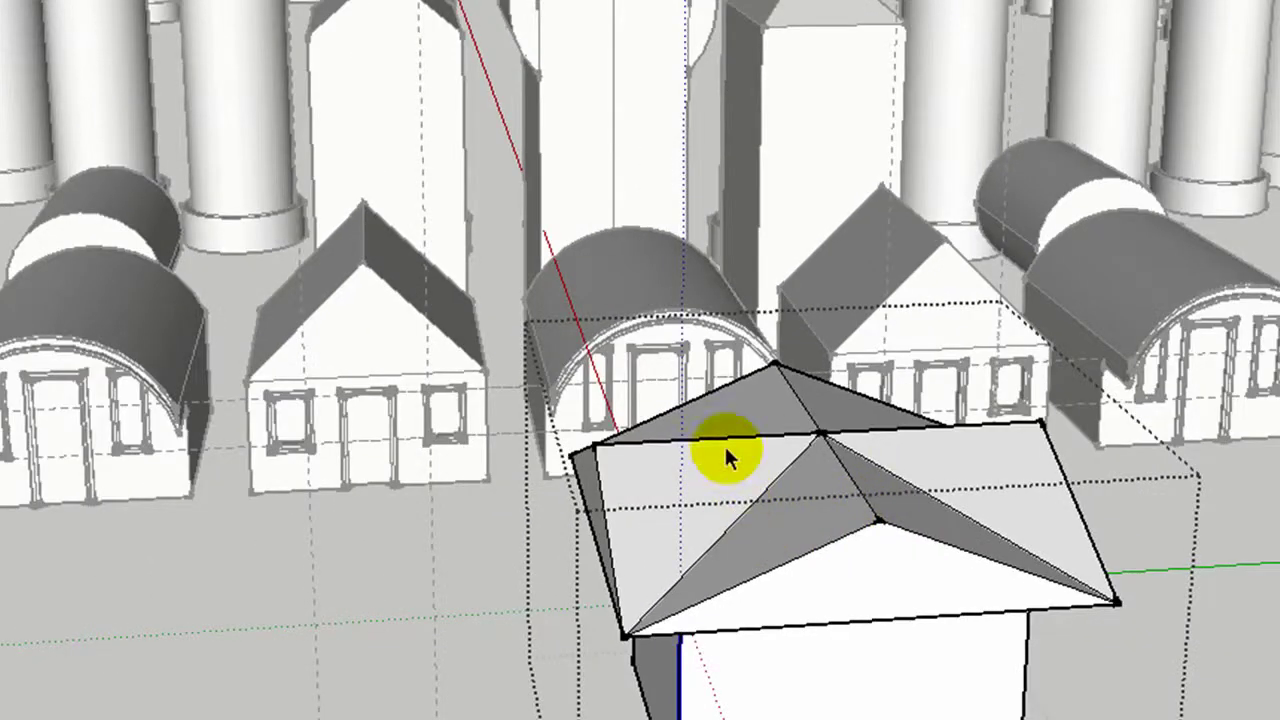
pyautogui.moveTo(680, 420)
pyautogui.mouseDown(button='middle')
pyautogui.moveTo(871, 409)
pyautogui.moveTo(980, 423)
pyautogui.mouseUp(button='middle')
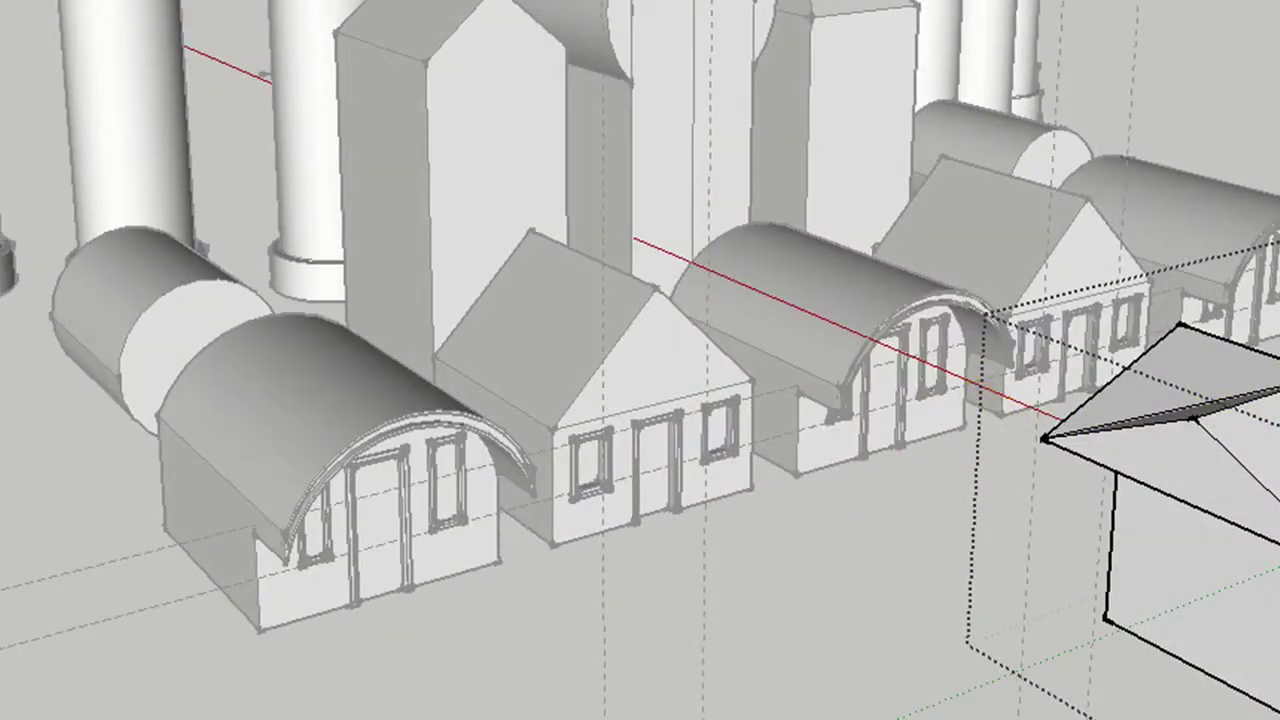